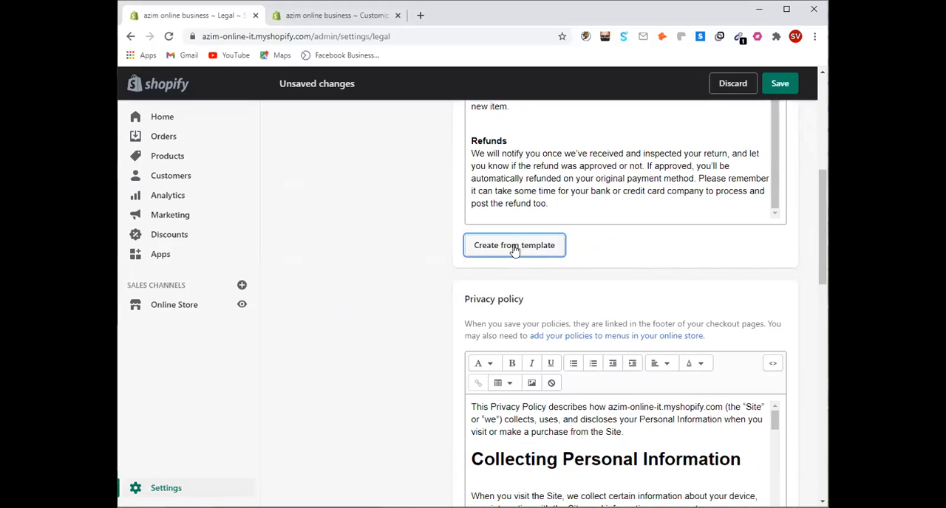
Review the privacy policy text and continue to the terms of service section
scroll(526, 261, "down", 2)
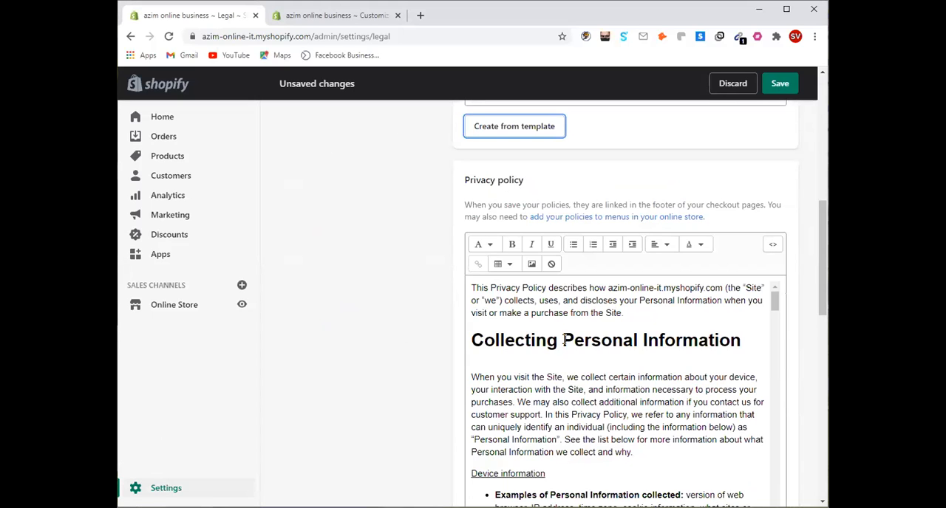
scroll(625, 304, "down", 4)
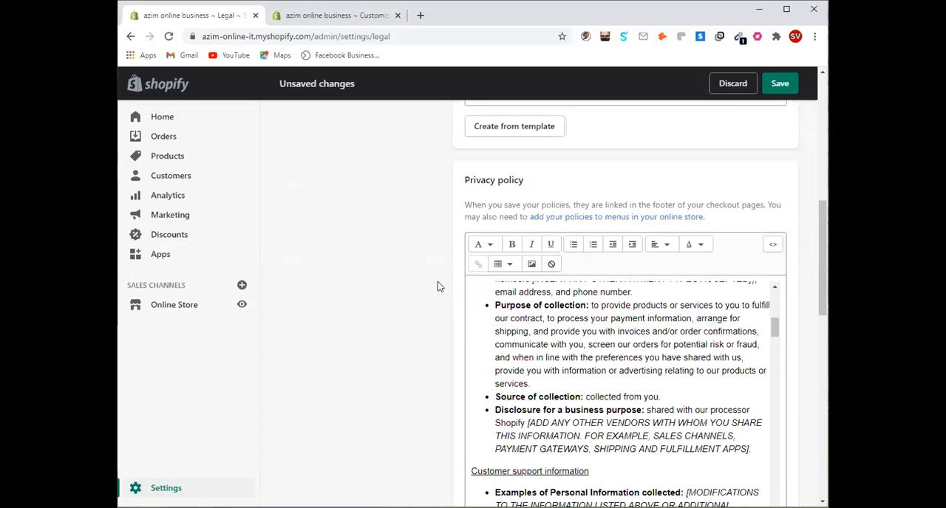
scroll(473, 311, "down", 2)
scroll(520, 355, "down", 2)
scroll(525, 380, "down", 3)
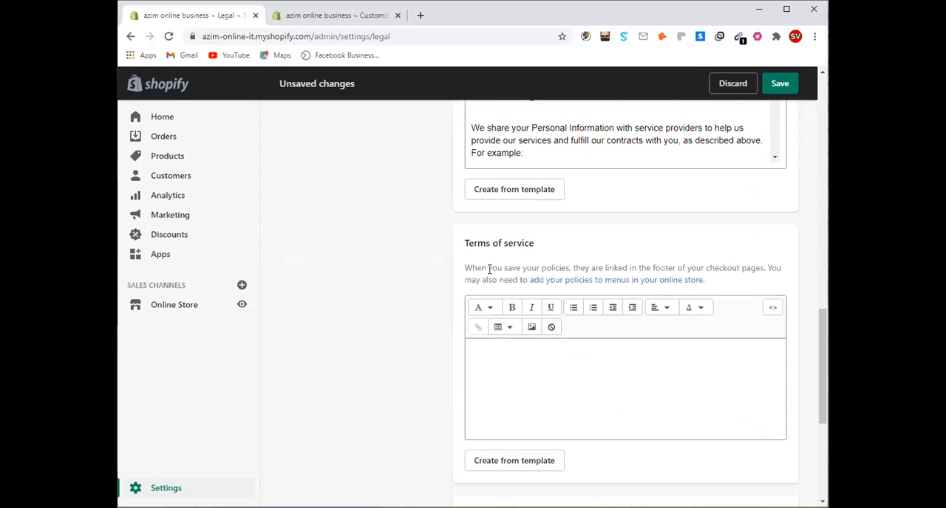
left_click(491, 358)
type("dhwejunfmdfjvd")
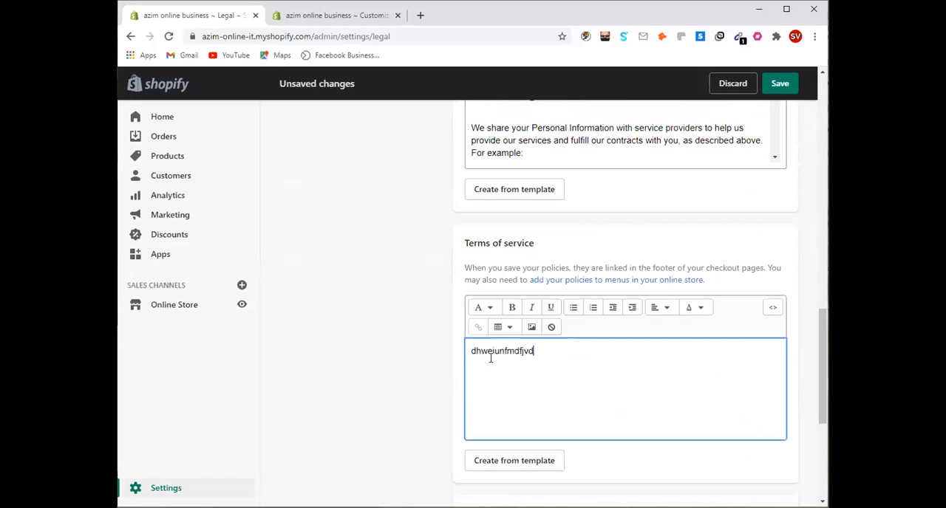
type("vchdshjvchd8fuej,fmndjhvc dcyvuefdhgfhed")
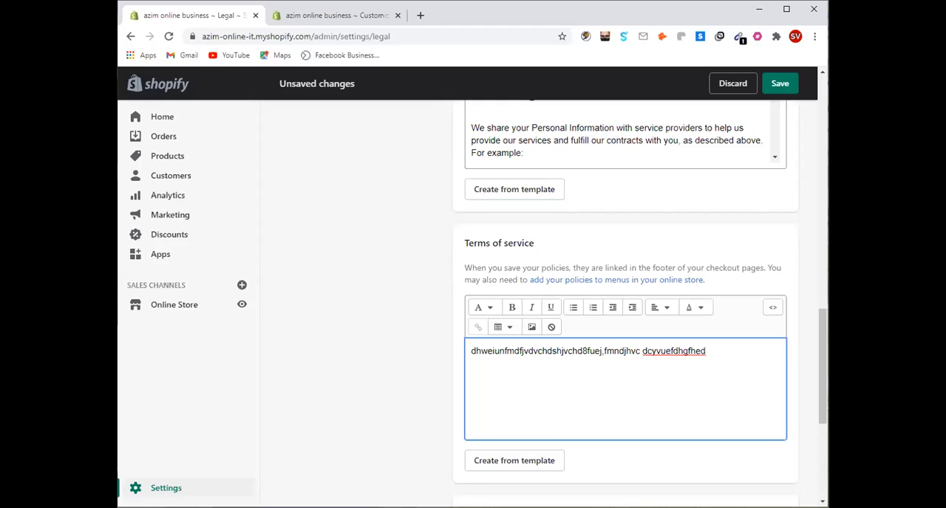
left_click_drag(535, 361, 471, 363)
key("BackSpace")
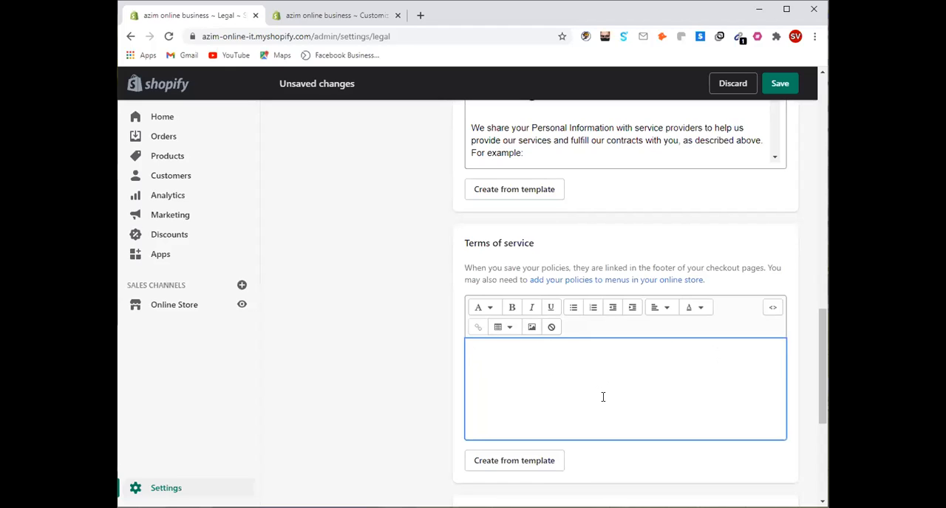
Create the terms of service from the template and check the store name in its overview paragraph
left_click(527, 464)
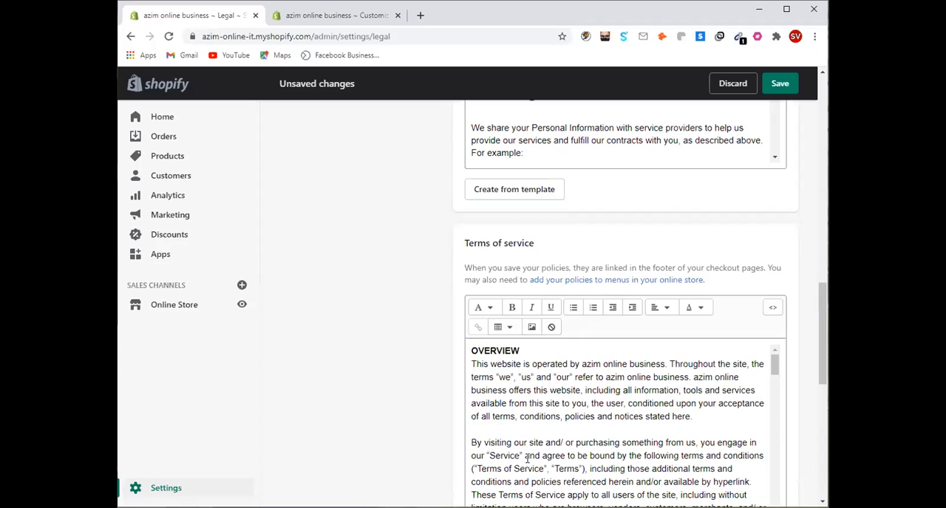
scroll(565, 399, "down", 2)
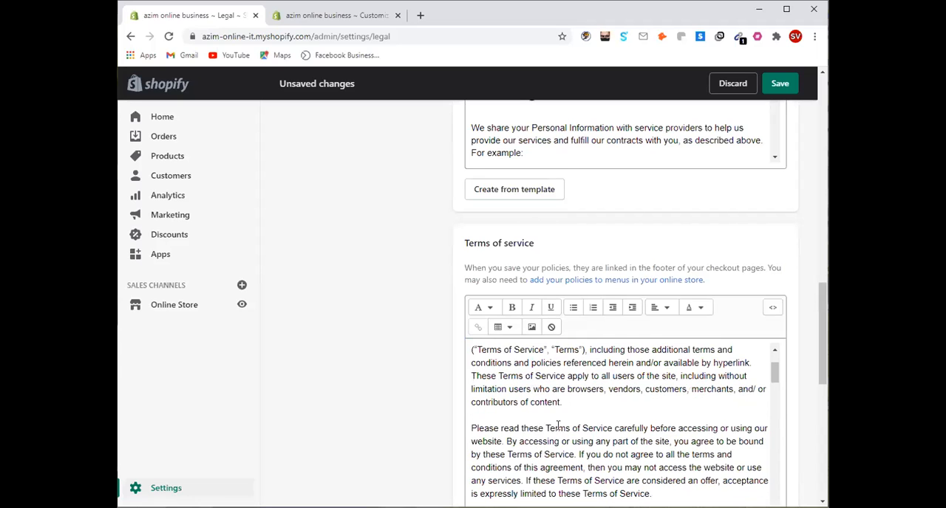
scroll(561, 399, "up", 2)
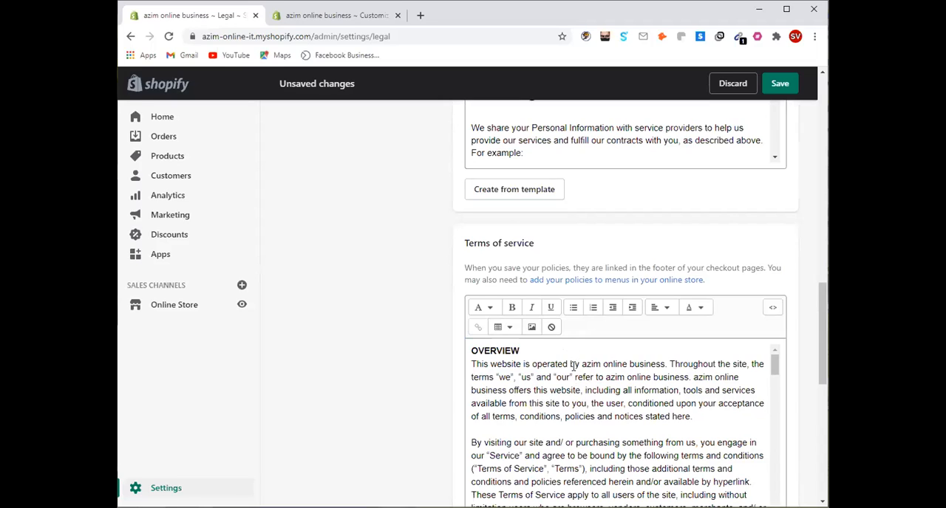
left_click_drag(582, 365, 668, 364)
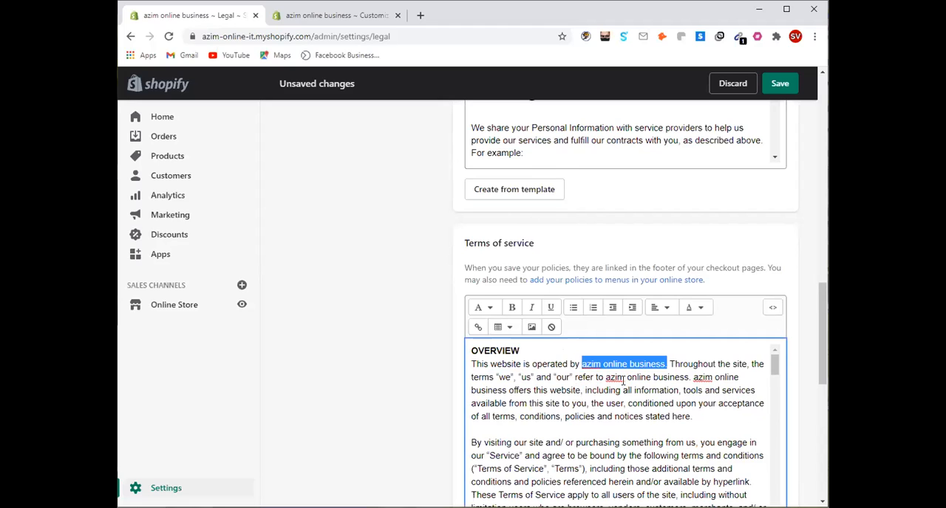
left_click_drag(636, 377, 591, 390)
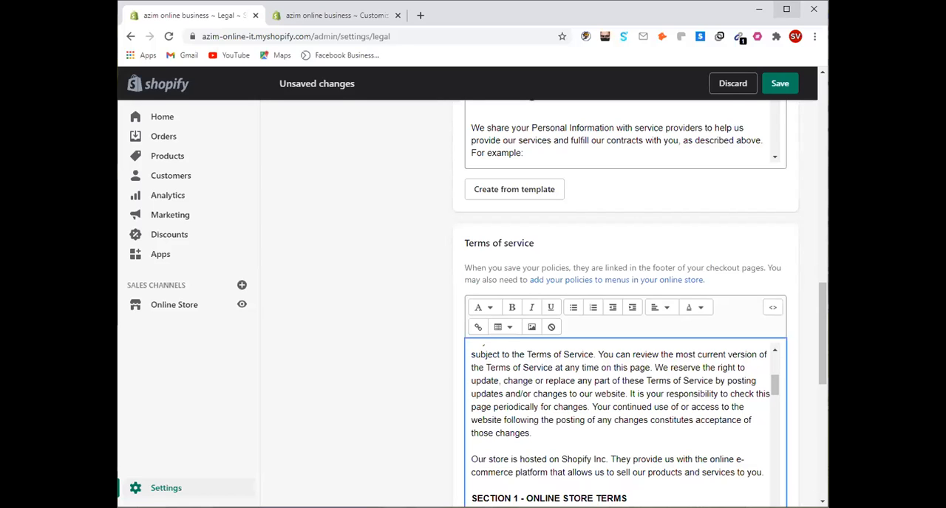
Examine the terms of service sections through to the contact information, and the shipping policy section below them
left_click(787, 9)
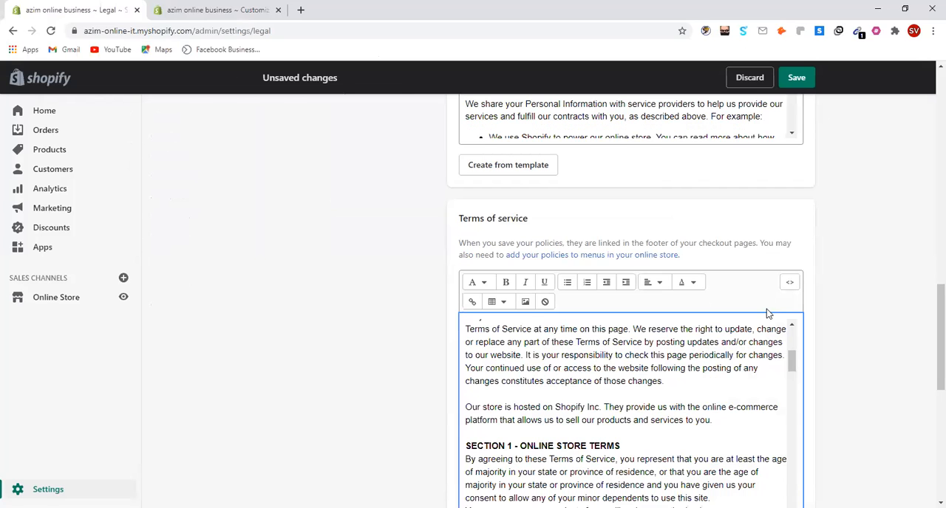
scroll(739, 296, "down", 3)
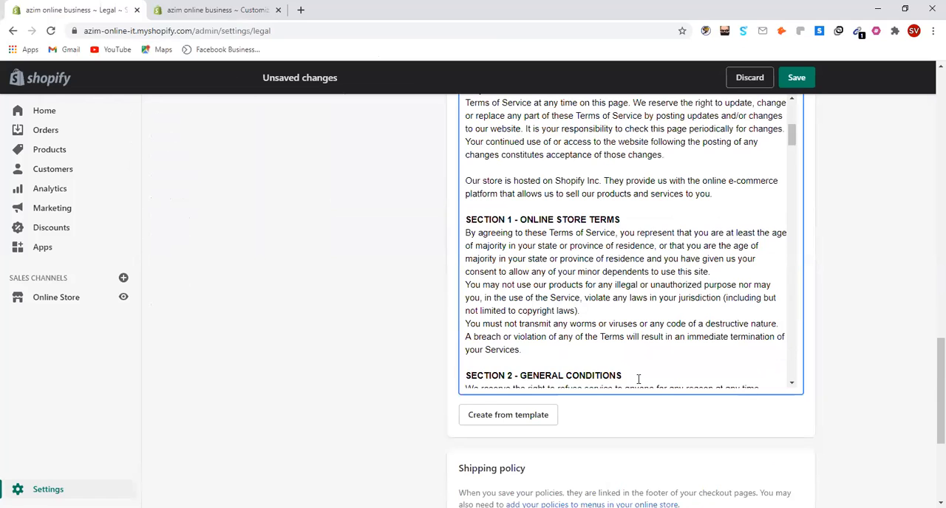
scroll(621, 348, "down", 3)
scroll(614, 348, "down", 3)
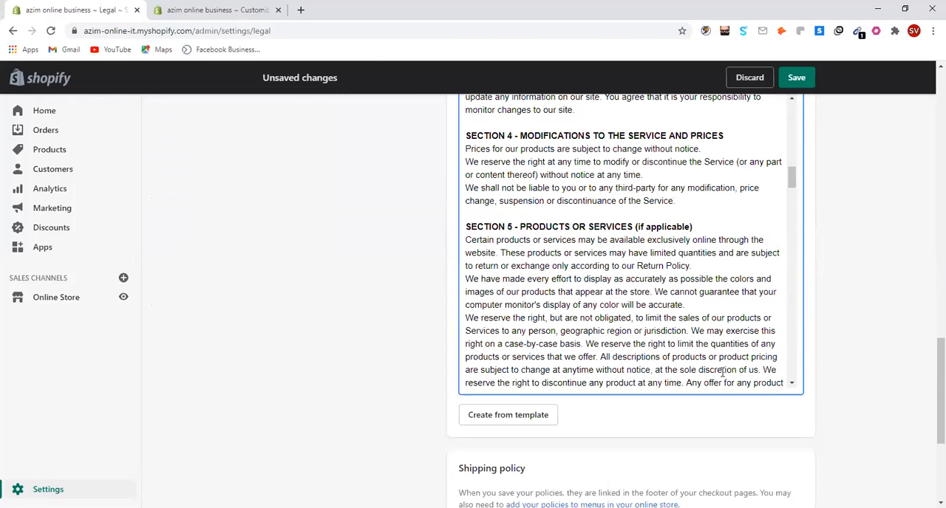
scroll(613, 348, "down", 3)
scroll(850, 355, "down", 5)
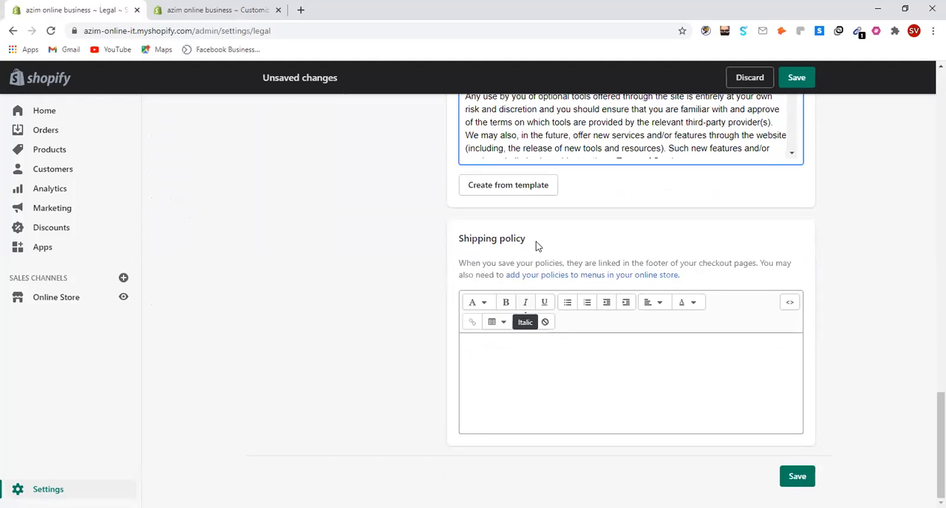
left_click(501, 357)
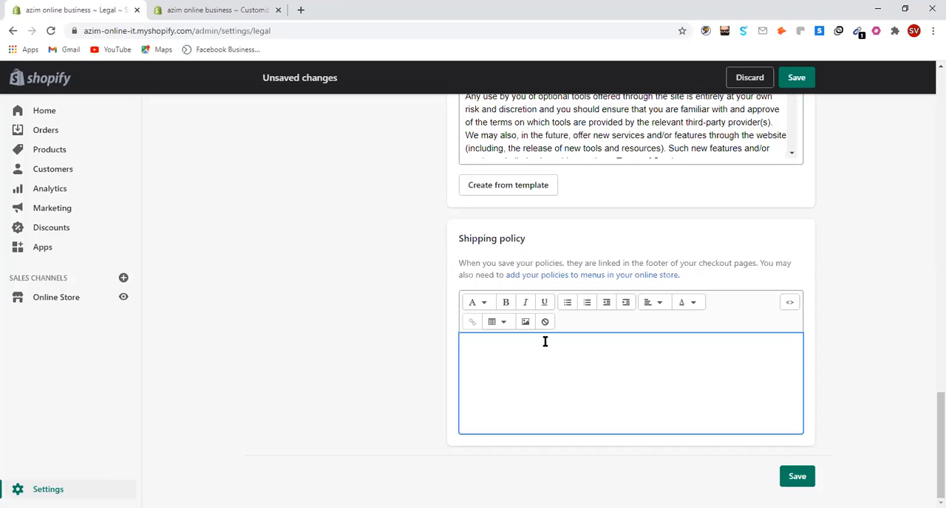
scroll(587, 360, "up", 4)
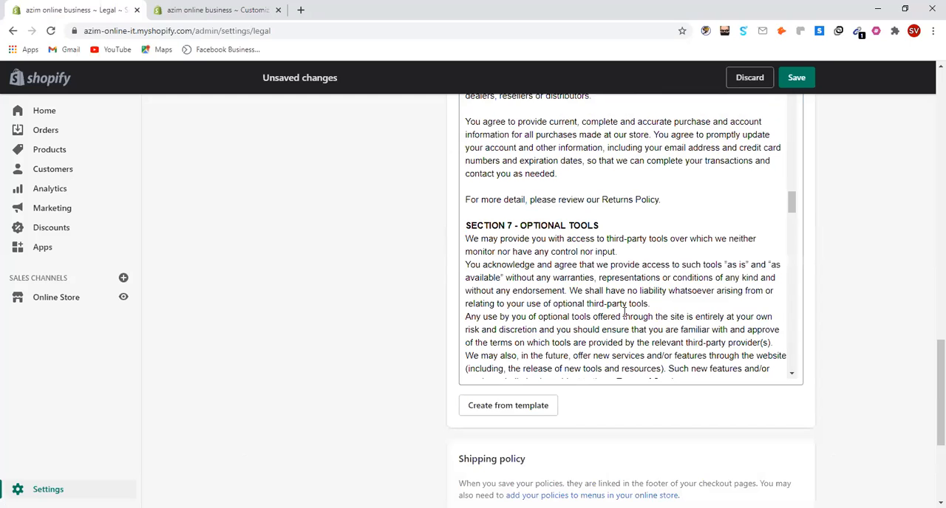
scroll(731, 348, "down", 5)
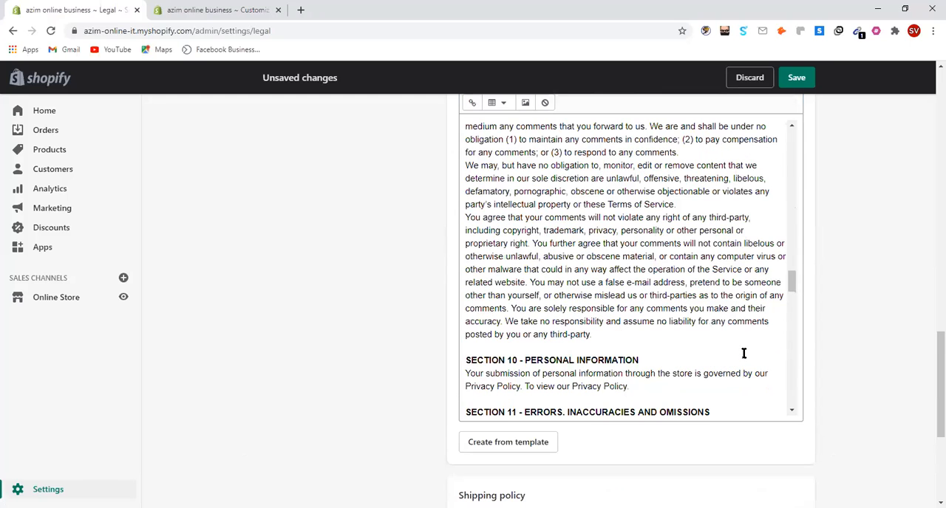
scroll(743, 353, "down", 5)
scroll(724, 370, "down", 5)
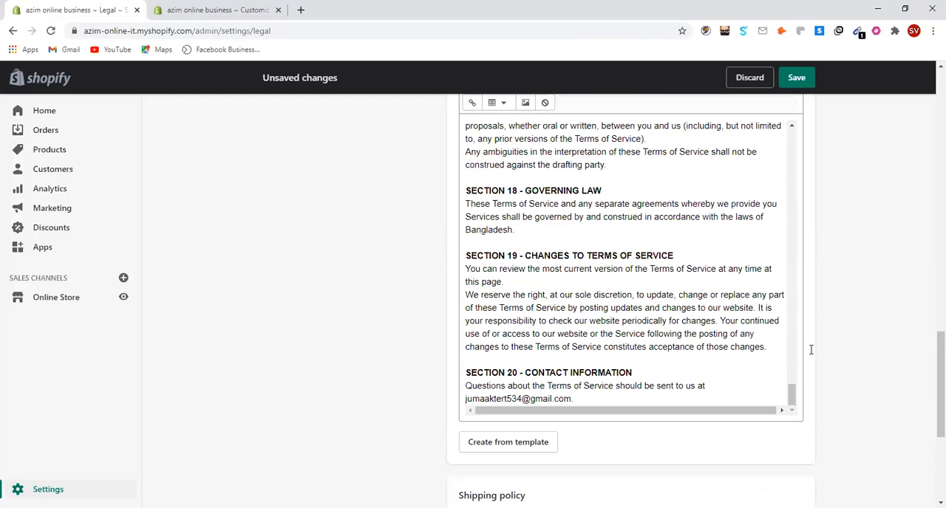
scroll(618, 402, "down", 2)
scroll(498, 359, "down", 2)
left_click(477, 348)
type("sjxchuseujheifnejfhei fhye8fhebnfbnedfhyuefn")
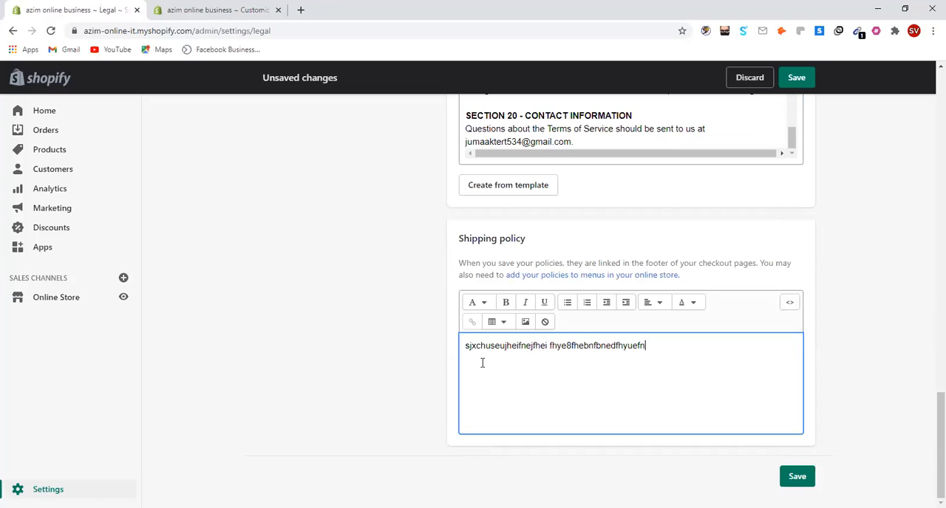
left_click(504, 306)
key("BackSpace")
key("BackSpace")
key("BackSpace")
key("BackSpace")
key("BackSpace")
key("BackSpace")
key("BackSpace")
key("BackSpace")
key("BackSpace")
key("BackSpace")
key("BackSpace")
key("BackSpace")
key("BackSpace")
key("BackSpace")
key("BackSpace")
key("BackSpace")
key("BackSpace")
key("BackSpace")
key("BackSpace")
key("BackSpace")
key("BackSpace")
key("BackSpace")
key("BackSpace")
key("BackSpace")
key("BackSpace")
key("BackSpace")
key("BackSpace")
key("BackSpace")
key("BackSpace")
key("BackSpace")
key("BackSpace")
key("BackSpace")
key("BackSpace")
key("BackSpace")
key("BackSpace")
key("BackSpace")
key("BackSpace")
key("BackSpace")
key("BackSpace")
key("BackSpace")
key("BackSpace")
key("BackSpace")
key("BackSpace")
key("BackSpace")
key("BackSpace")
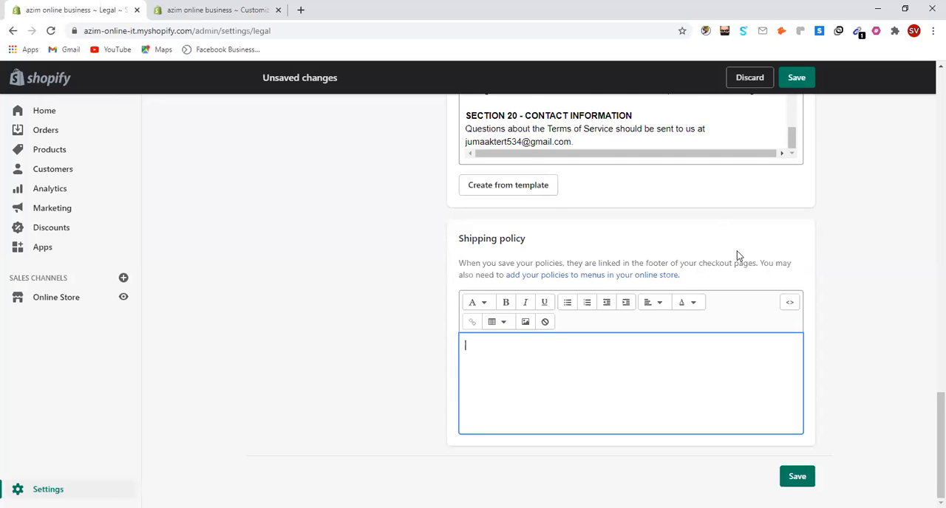
Save the store's legal policies with the shipping policy left empty
scroll(728, 266, "up", 1)
scroll(739, 222, "up", 5)
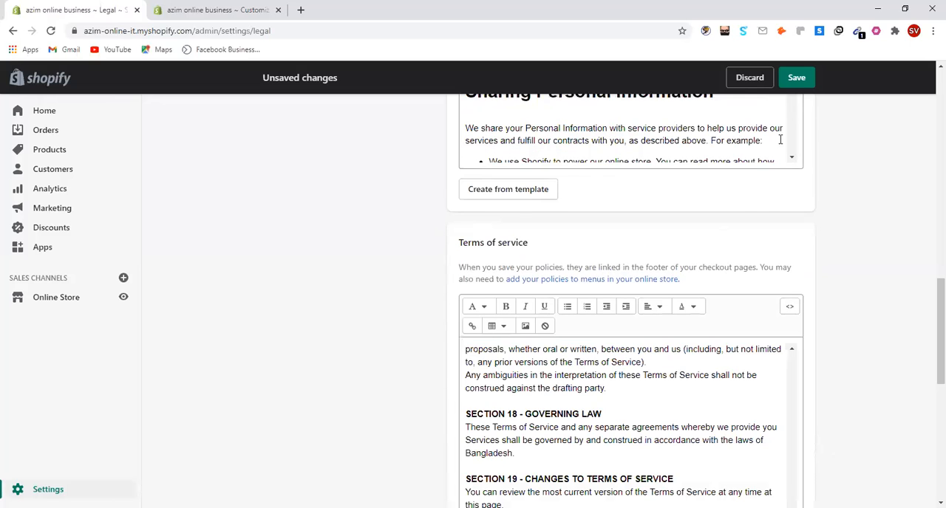
scroll(798, 93, "up", 4)
left_click(798, 85)
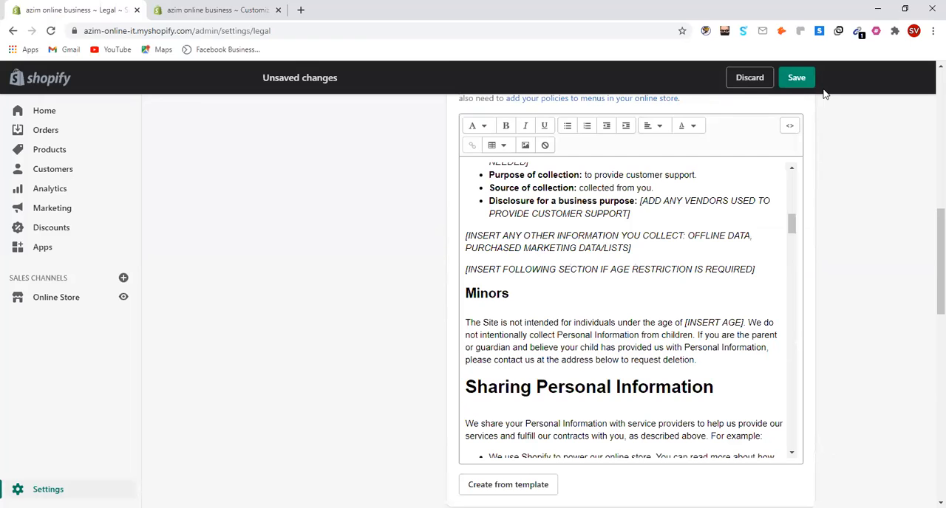
left_click(903, 12)
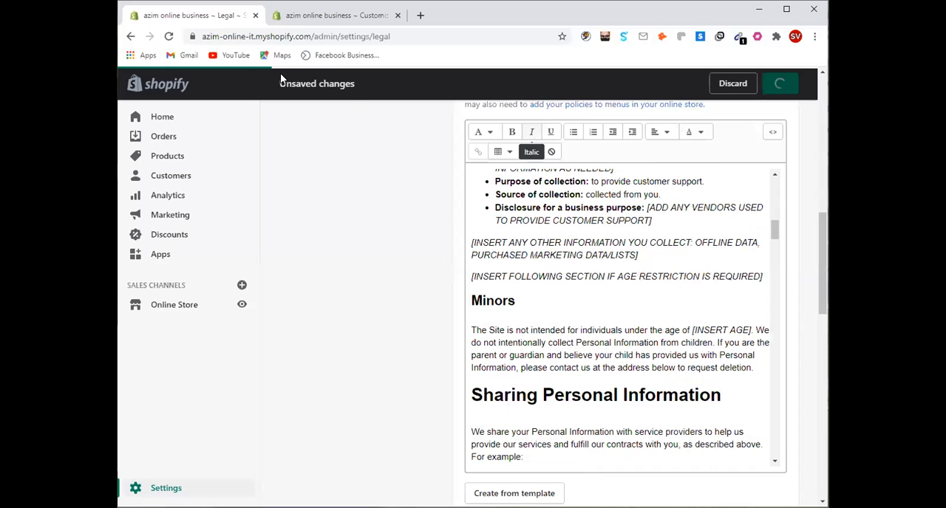
Open the navigation menus of the online store
left_click(274, 22)
left_click(226, 18)
left_click(174, 305)
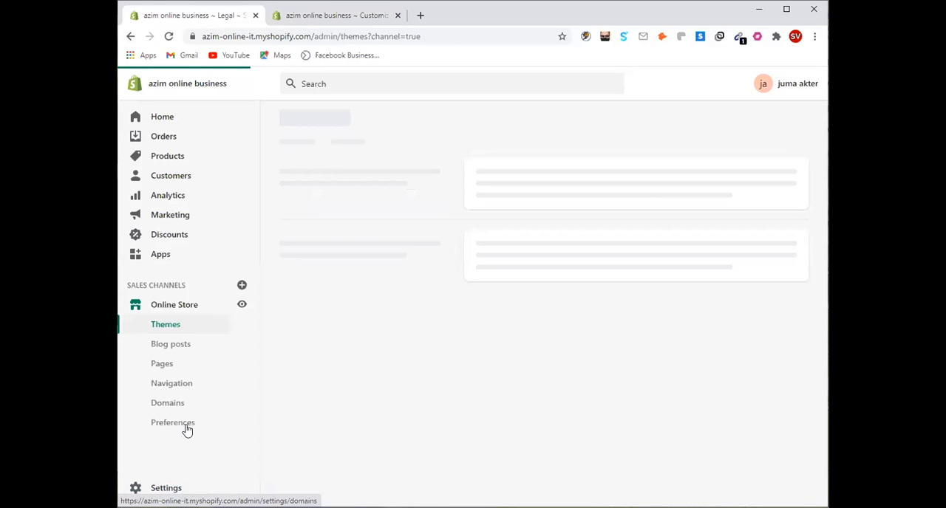
left_click(186, 387)
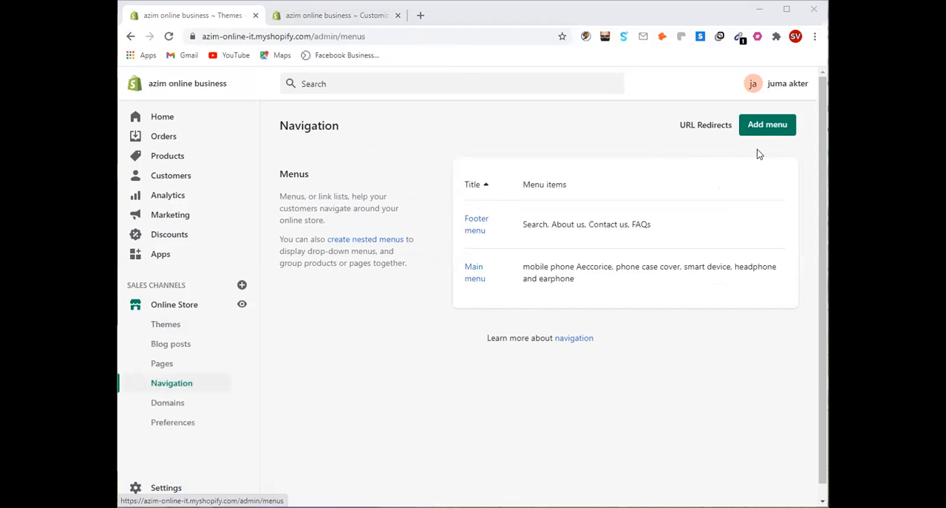
Start a new navigation menu with the title "Shipping informatin"
left_click(767, 132)
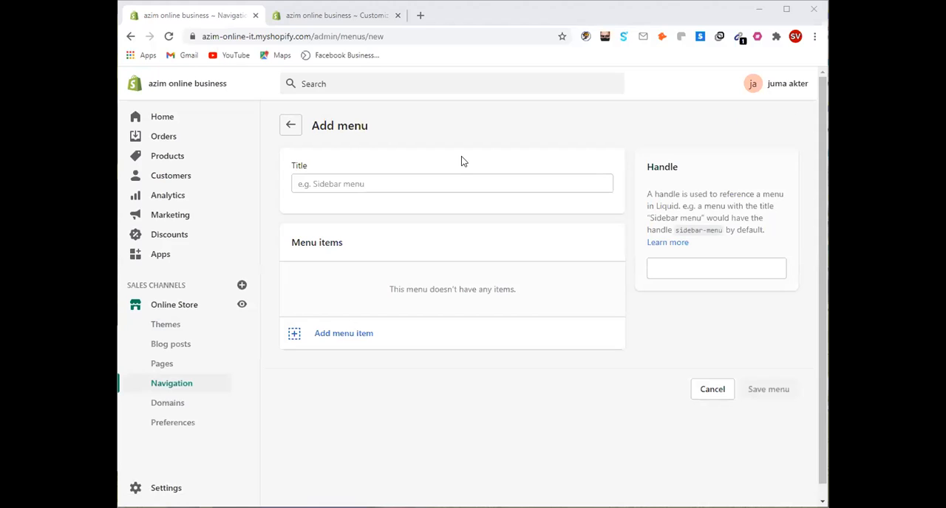
left_click(382, 193)
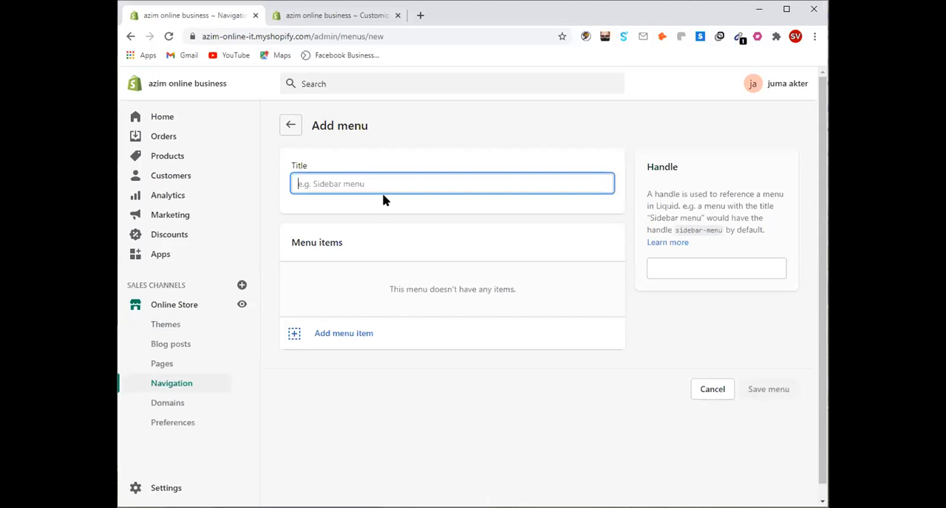
type("Shipping informatin")
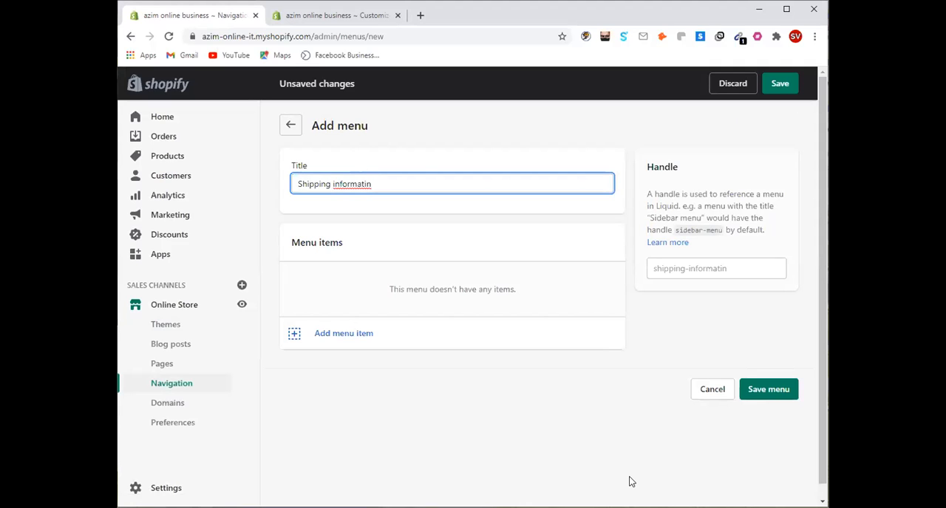
Correct the new menu's title to "Shipping information"
double_click(363, 185)
triple_click(357, 181)
key("ctrl+c")
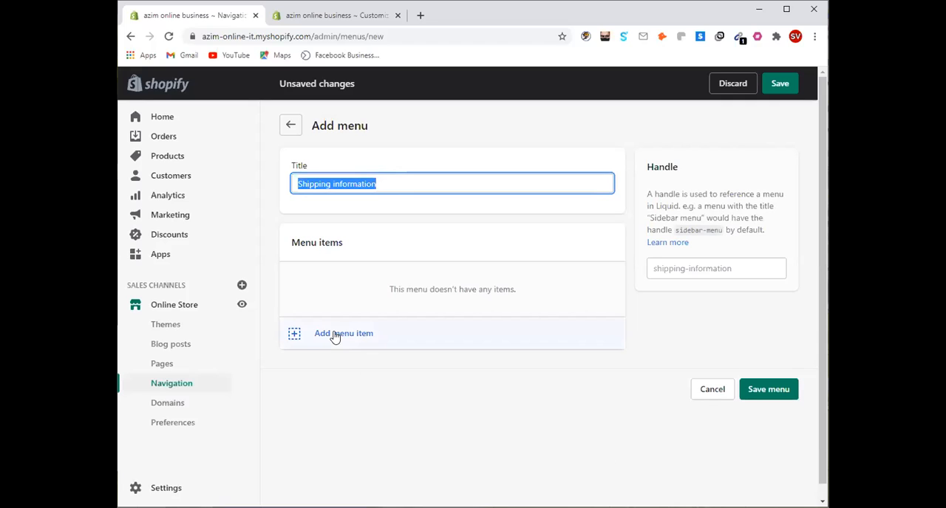
left_click(400, 183)
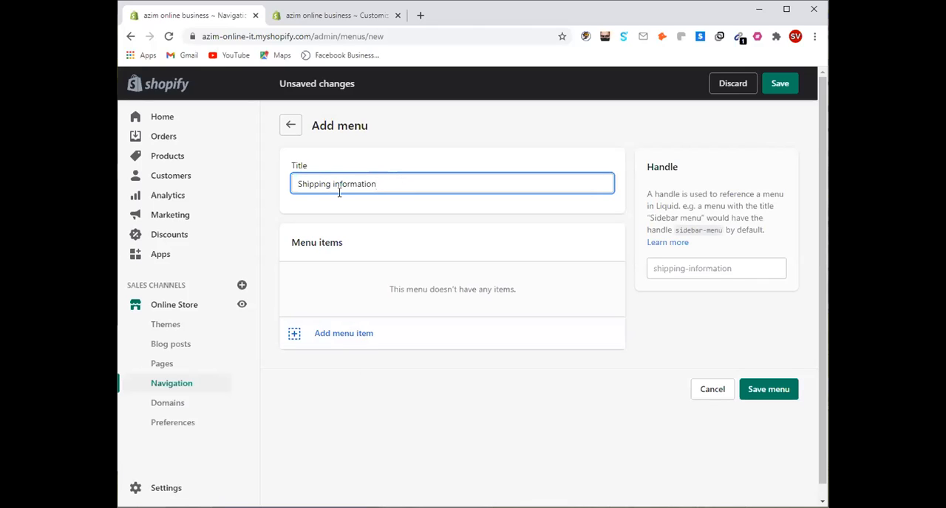
key("ctrl+a")
key("ctrl+v")
left_click(789, 15)
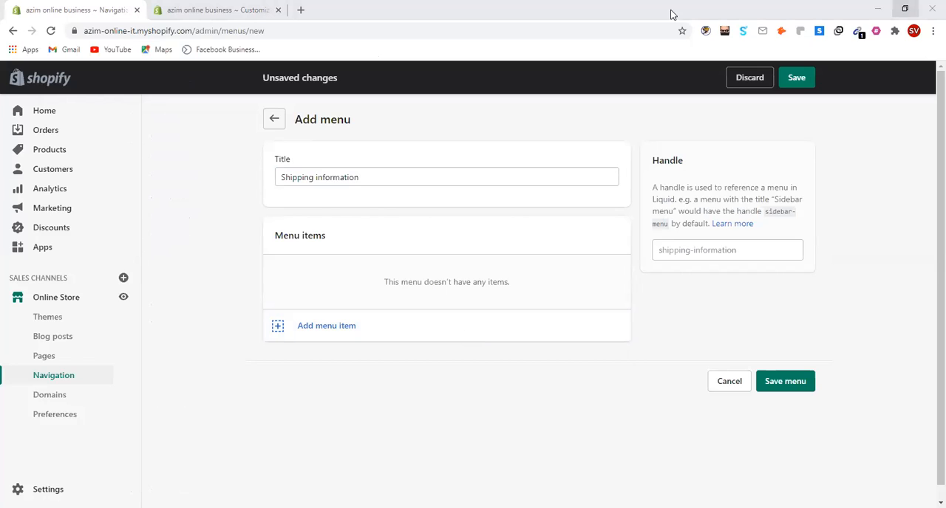
left_click(377, 180)
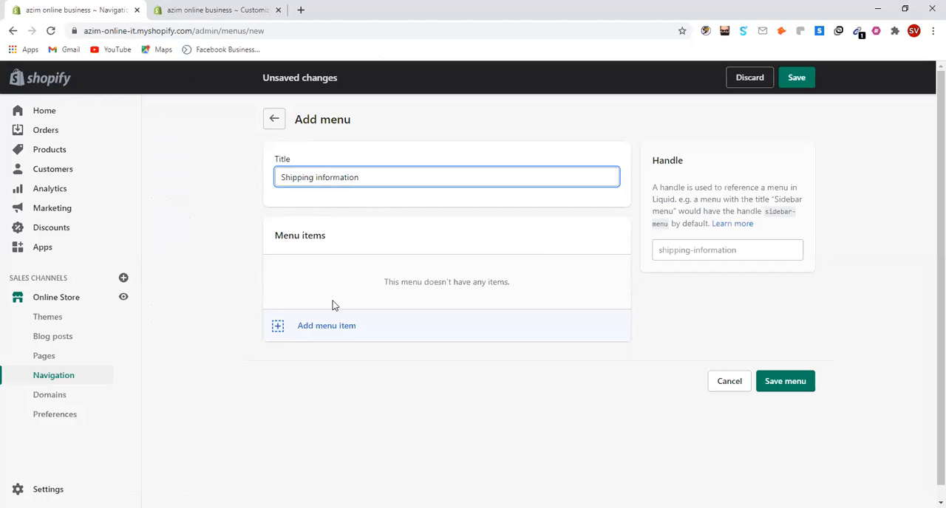
left_click(339, 326)
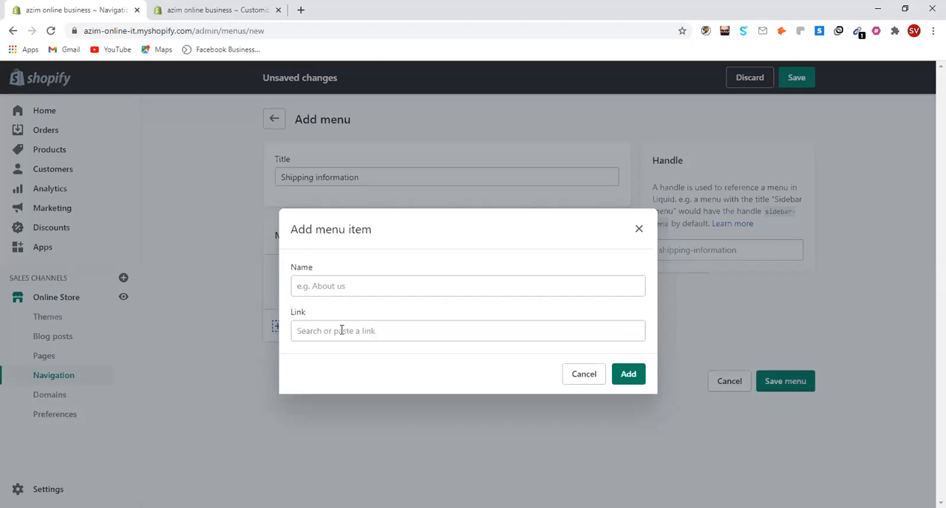
left_click(342, 330)
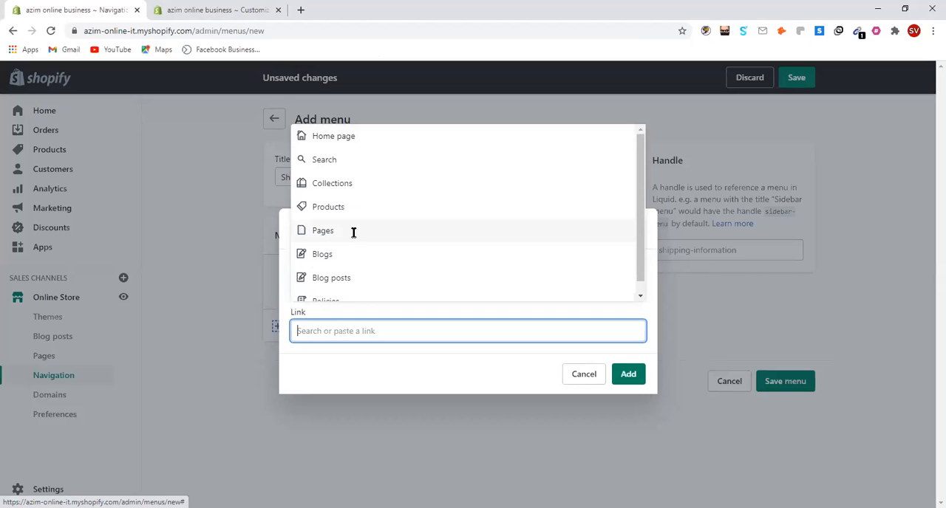
left_click(353, 232)
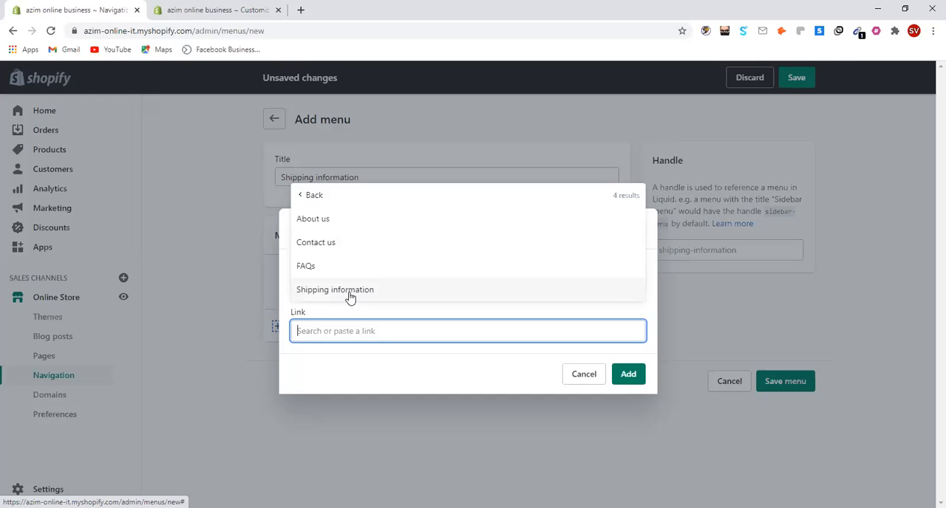
left_click(582, 375)
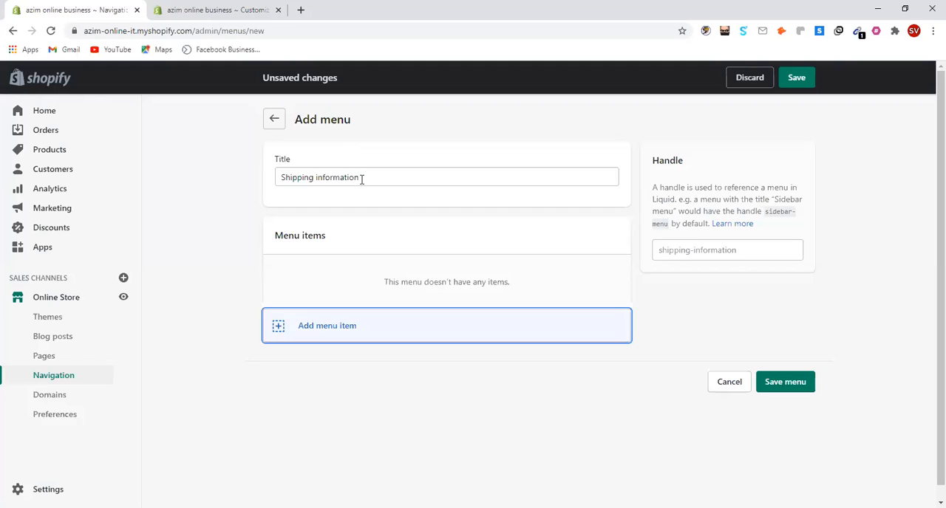
Add a menu item linked to the Shipping information page
left_click(274, 333)
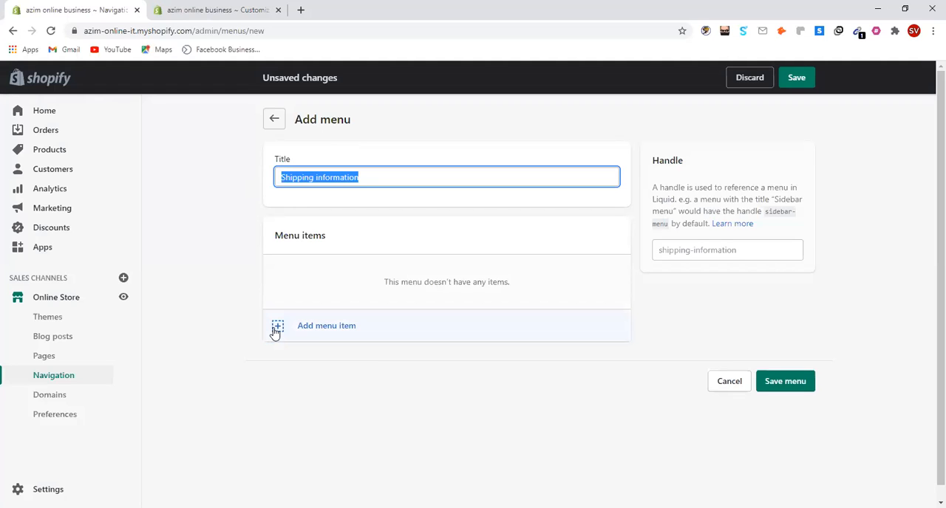
left_click(275, 330)
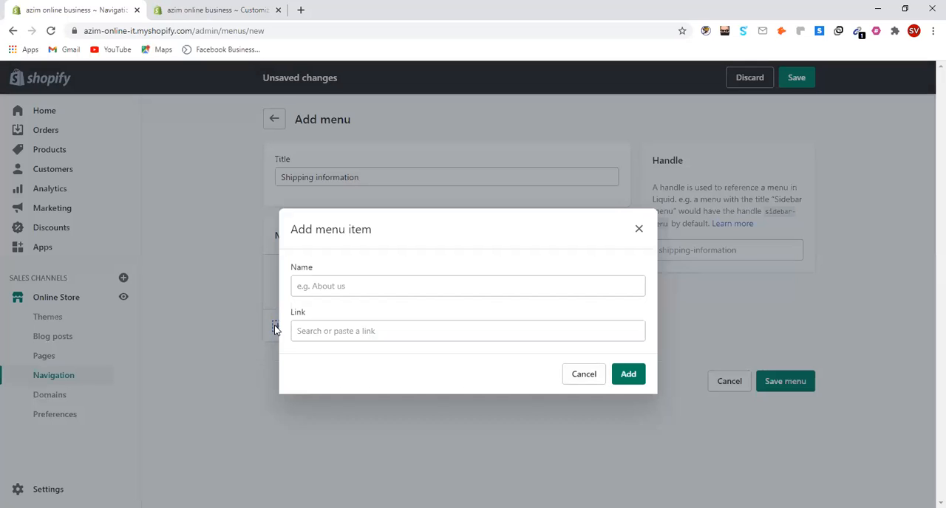
left_click(322, 331)
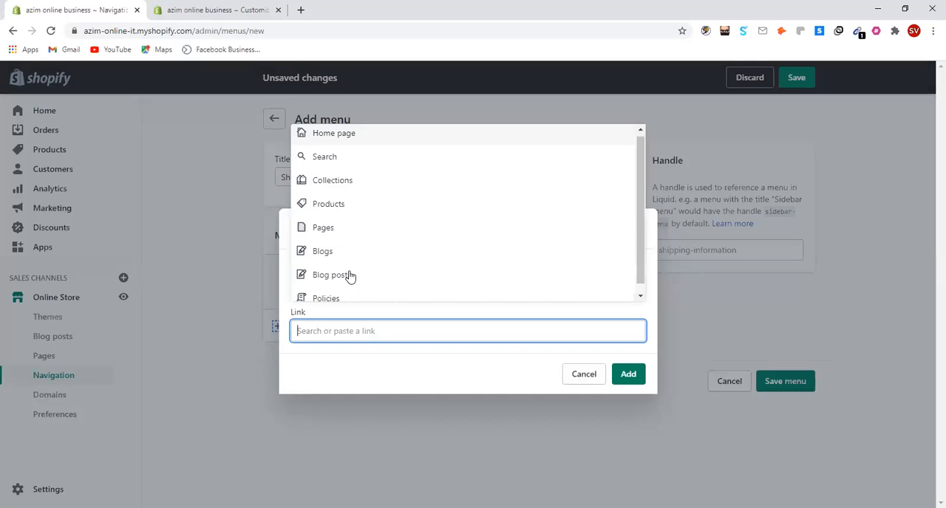
left_click(349, 232)
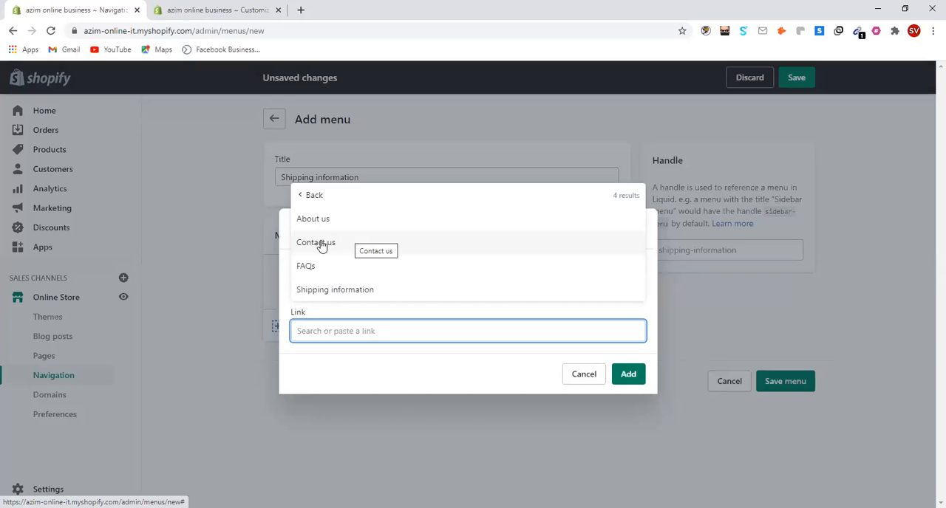
left_click(327, 291)
left_click(628, 377)
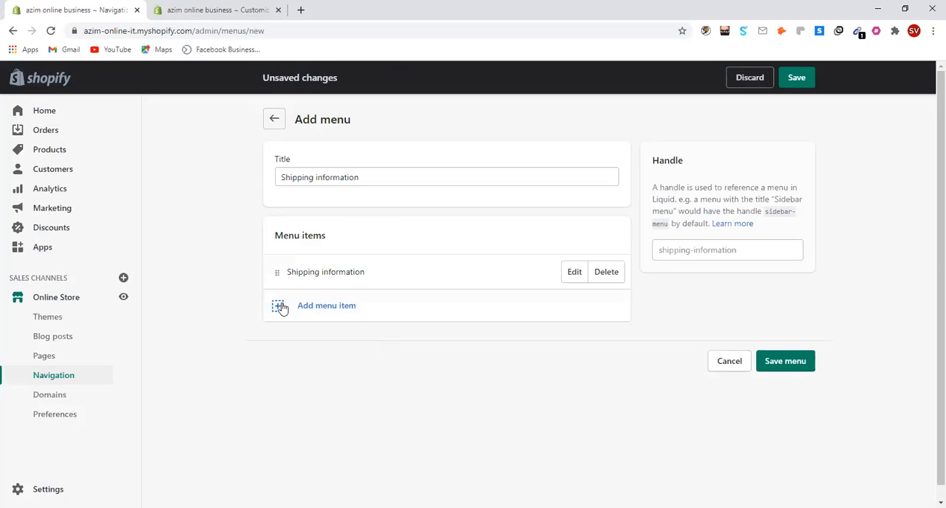
left_click(292, 312)
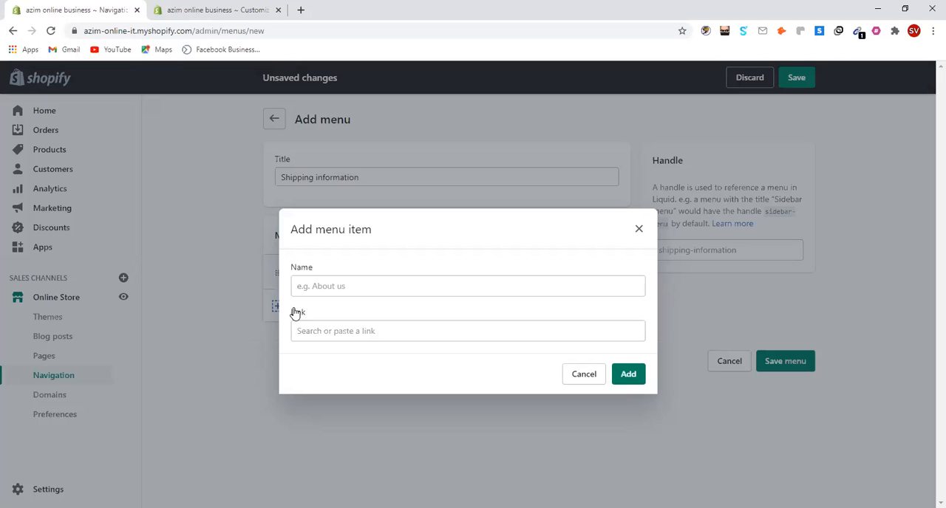
left_click(315, 331)
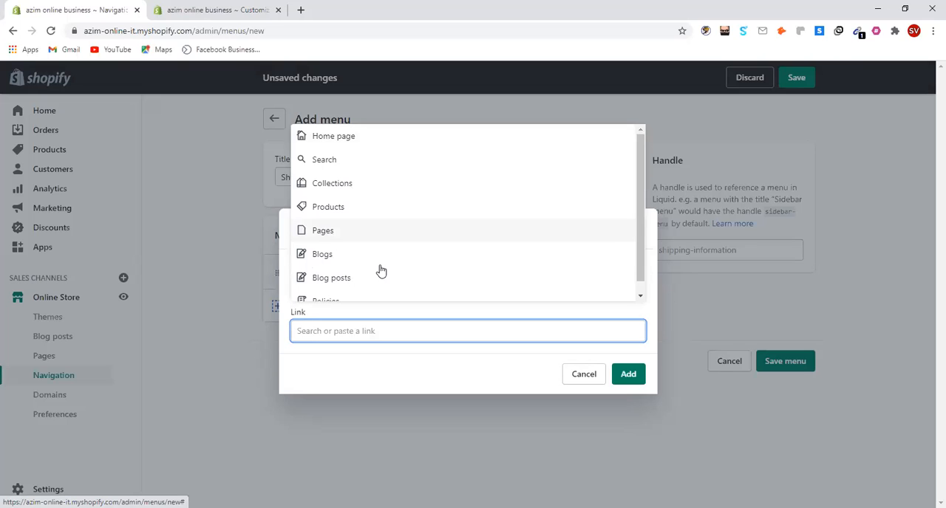
left_click(377, 232)
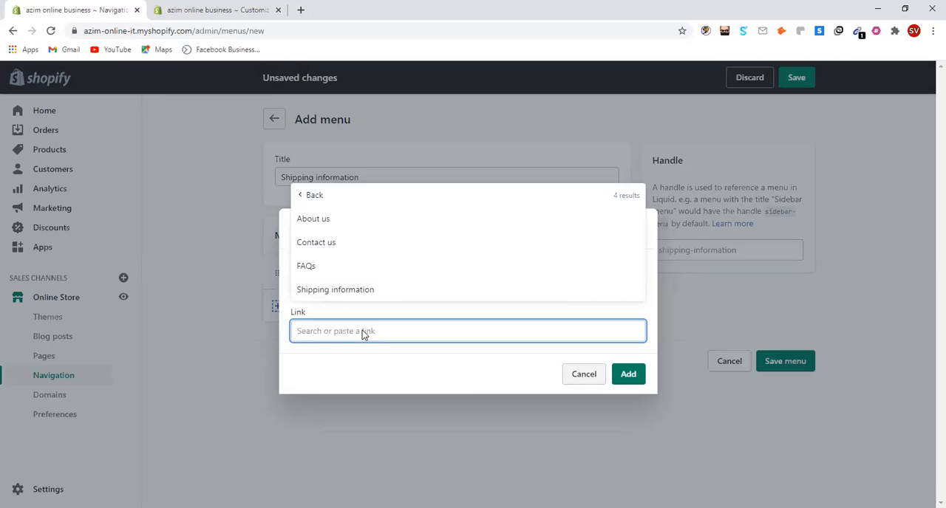
key("Escape")
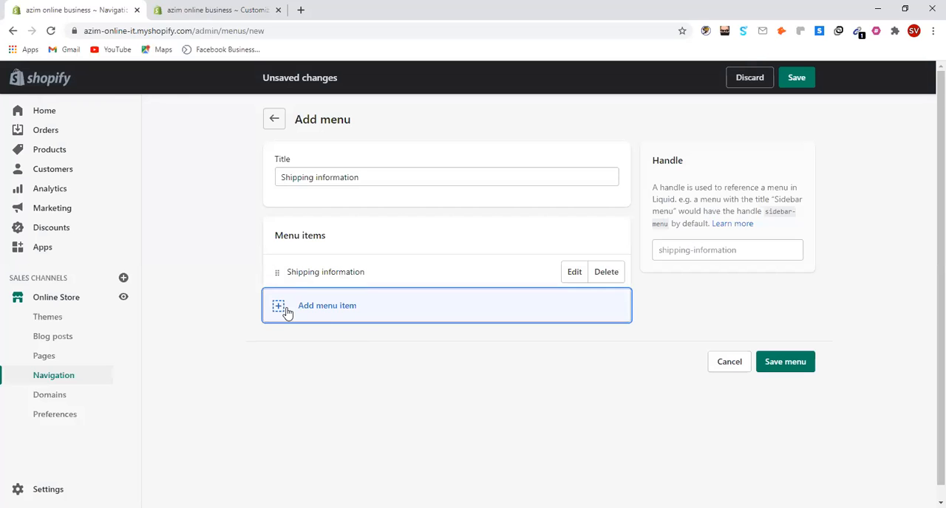
left_click(329, 318)
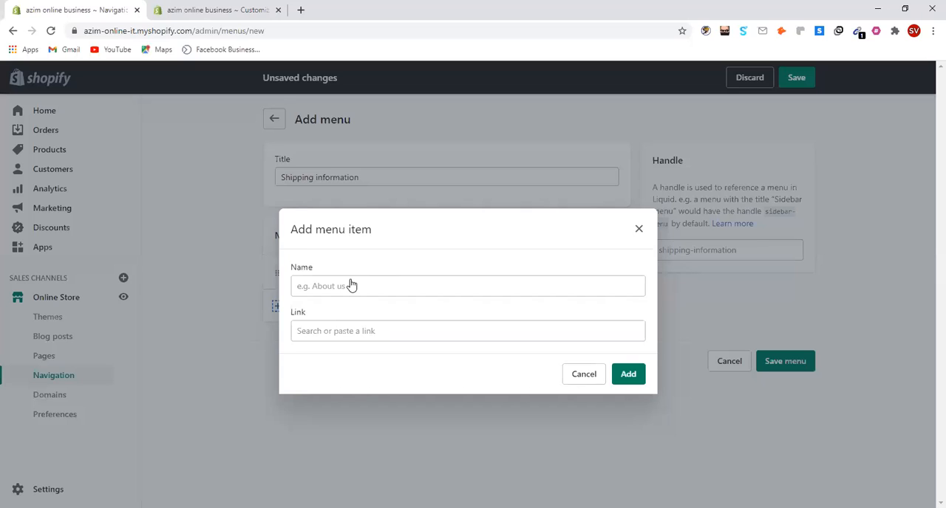
left_click(321, 307)
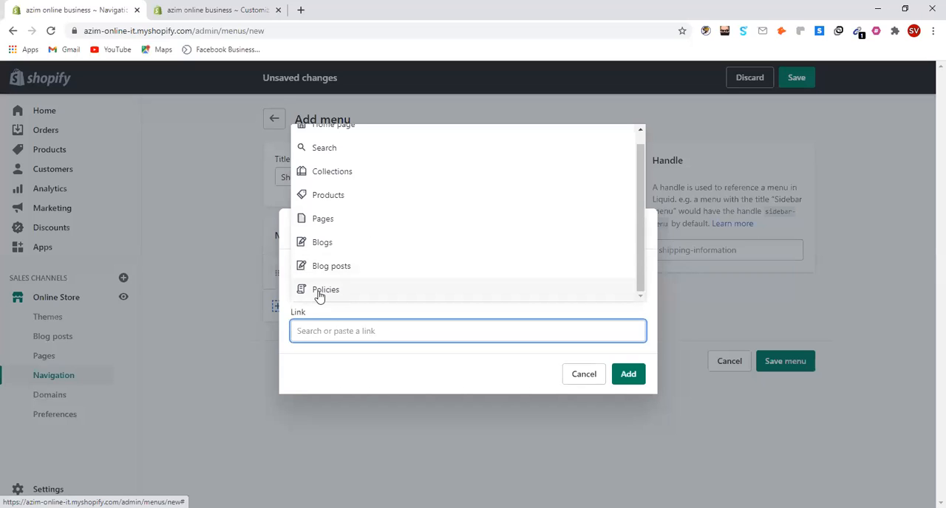
left_click(326, 295)
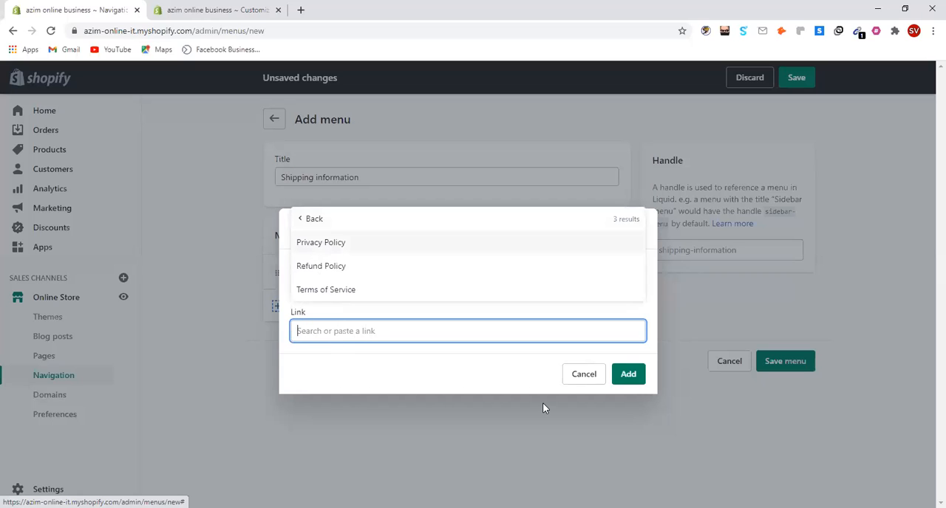
left_click(278, 308)
left_click(282, 306)
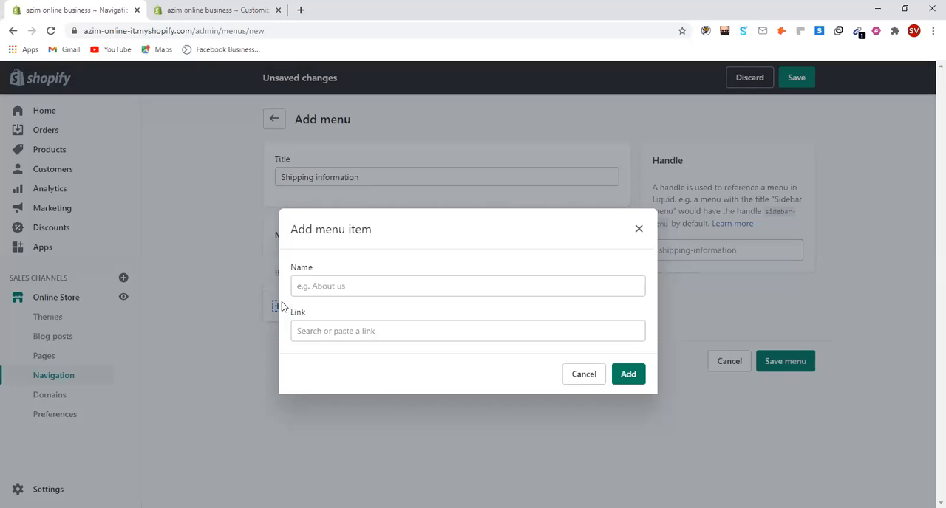
left_click(339, 331)
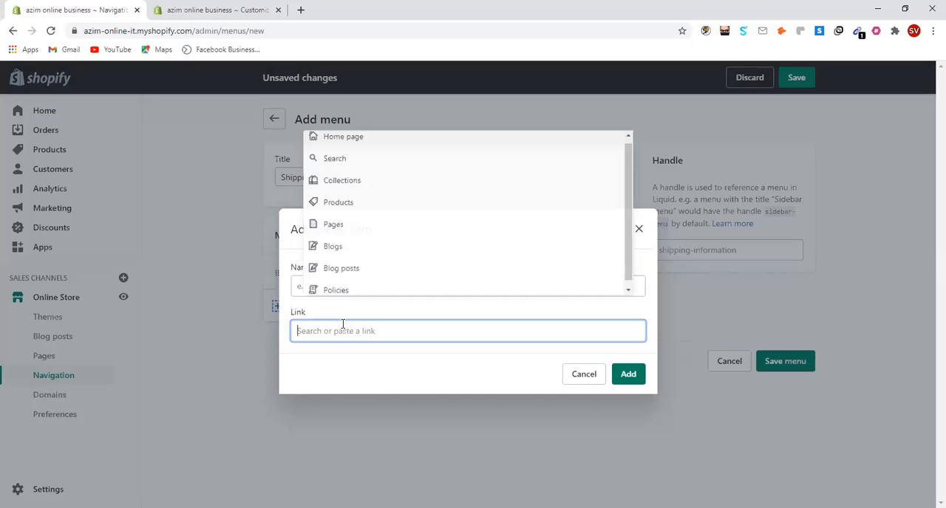
left_click(347, 233)
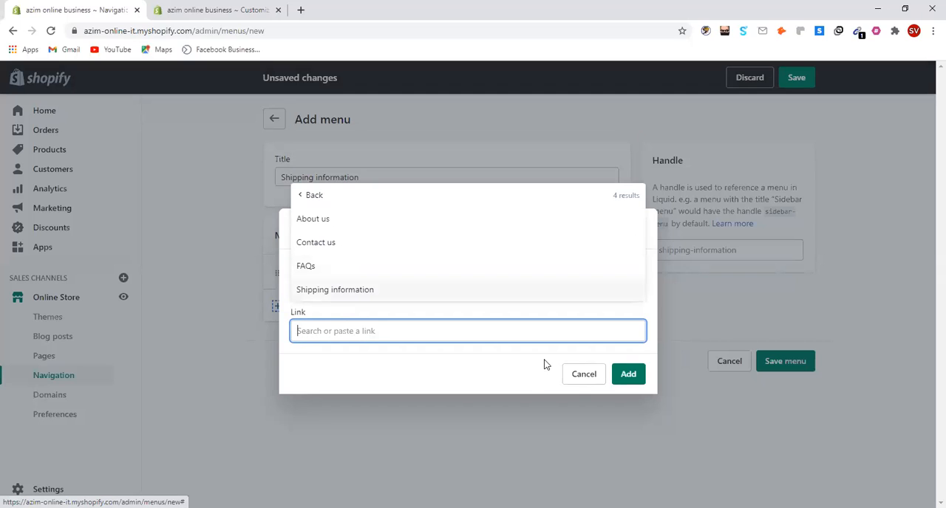
left_click(584, 381)
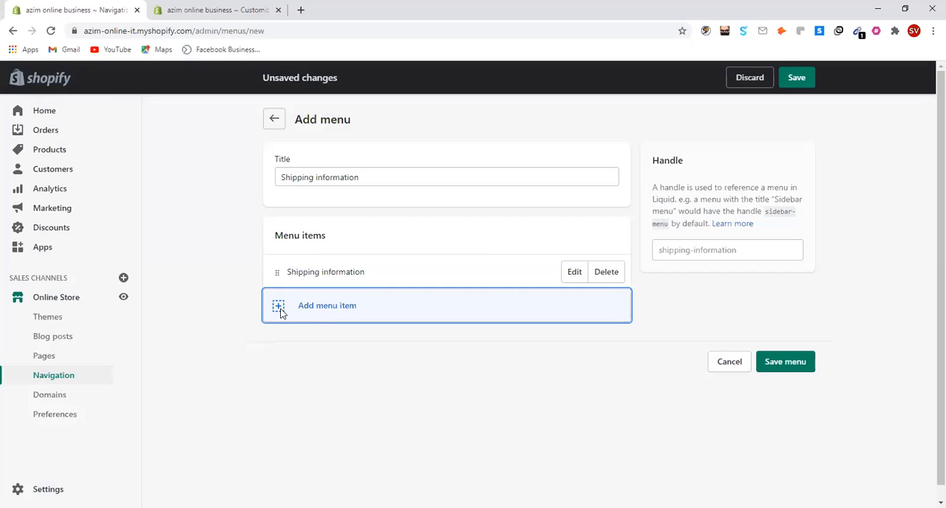
Add a menu item linked to the store's Privacy Policy
left_click(281, 311)
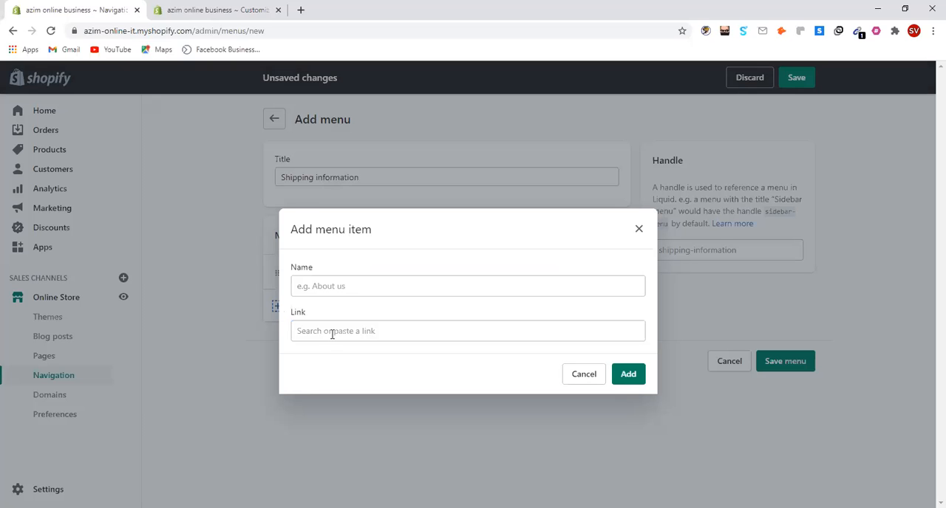
left_click(331, 334)
scroll(347, 292, "down", 1)
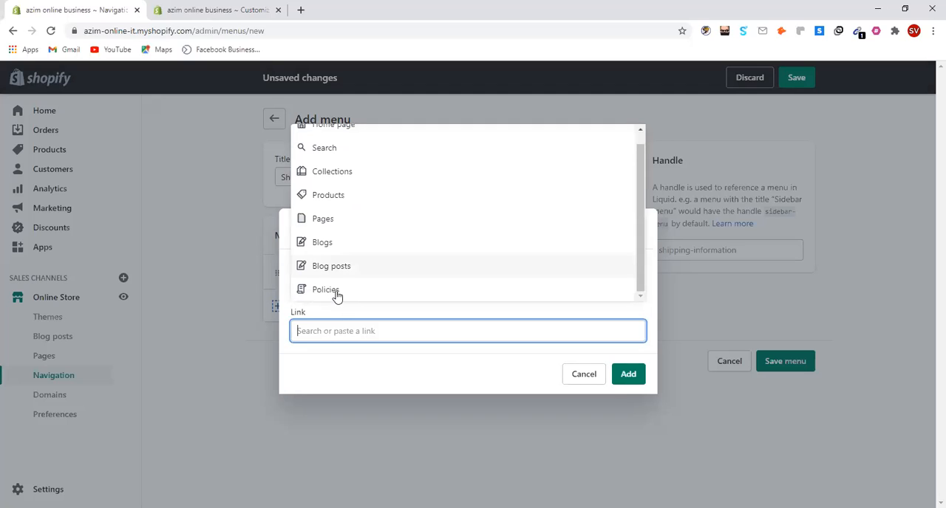
left_click(337, 296)
left_click(341, 297)
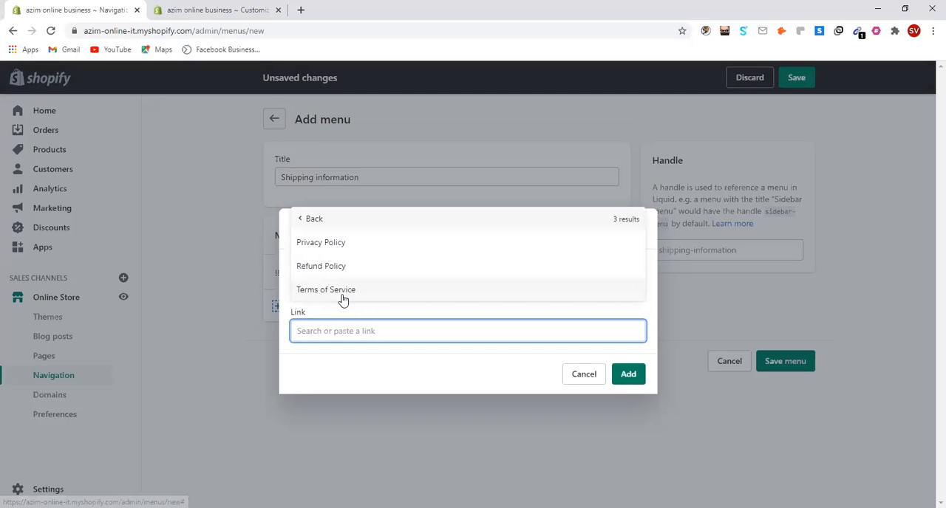
left_click(331, 248)
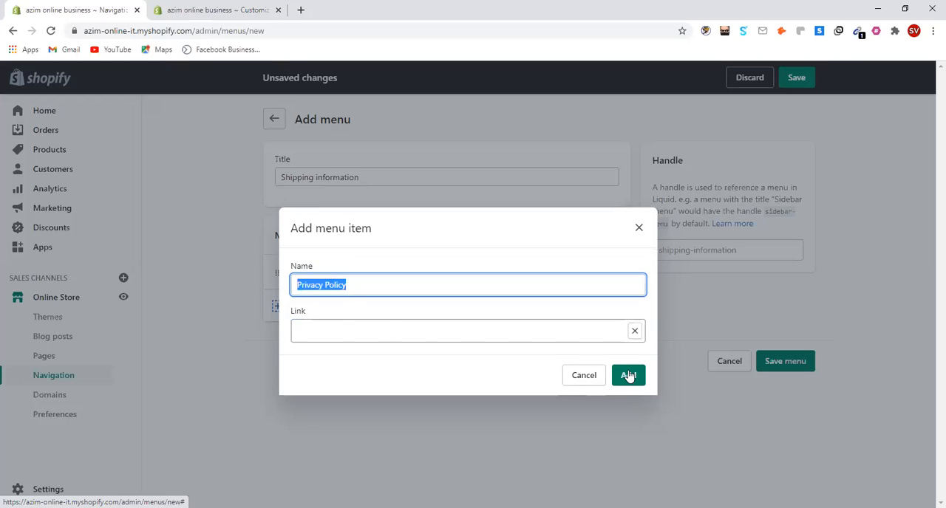
key("Return")
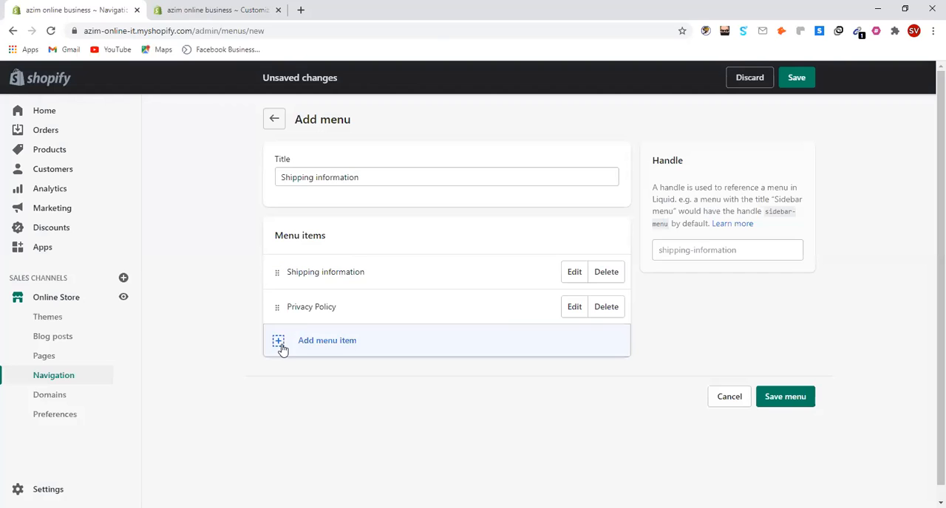
Add a menu item linked to the store's Refund Policy
left_click(282, 343)
left_click(327, 333)
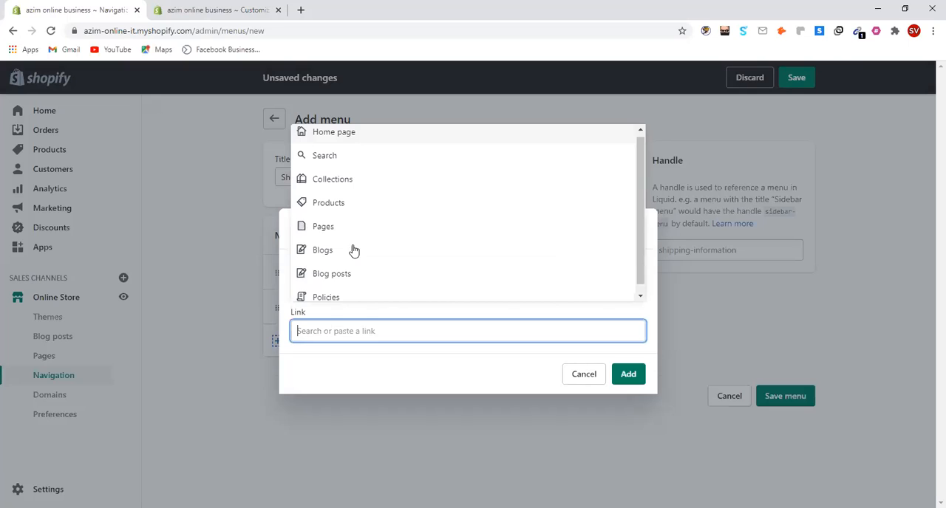
scroll(361, 286, "down", 1)
left_click(361, 293)
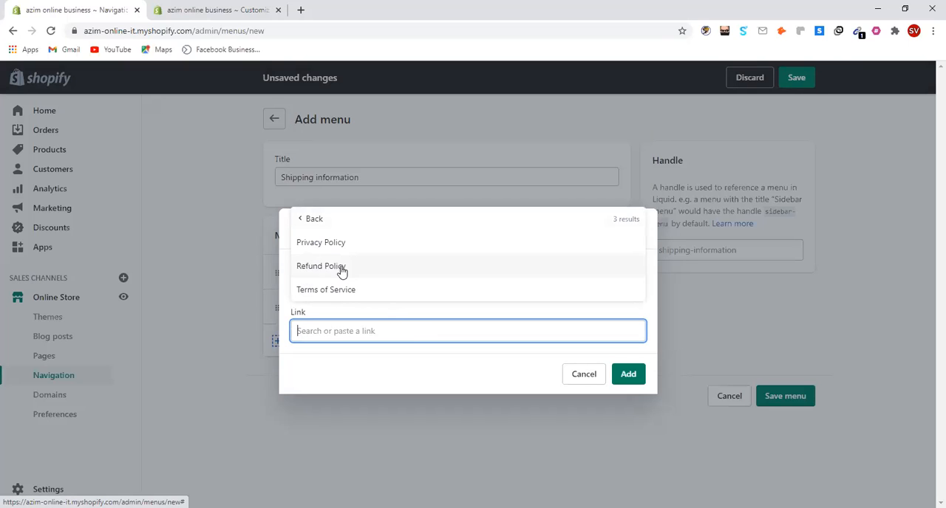
left_click(340, 270)
left_click(624, 377)
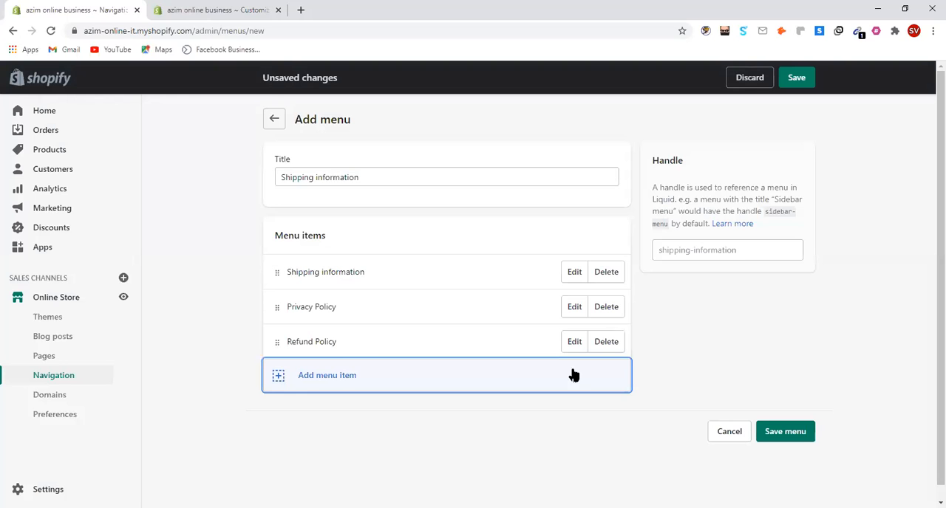
Add a menu item linked to the store's Terms of Service and save the new menu
left_click(279, 379)
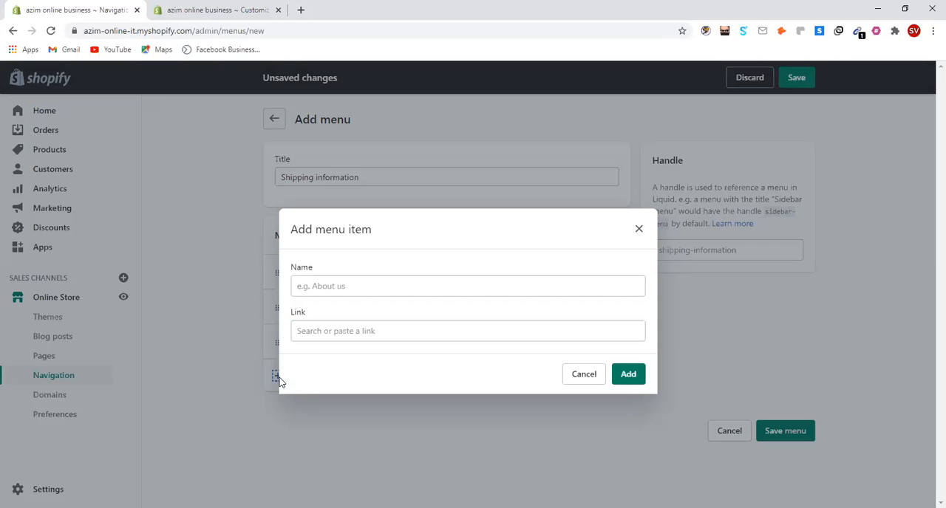
left_click(360, 331)
scroll(377, 285, "down", 1)
left_click(355, 294)
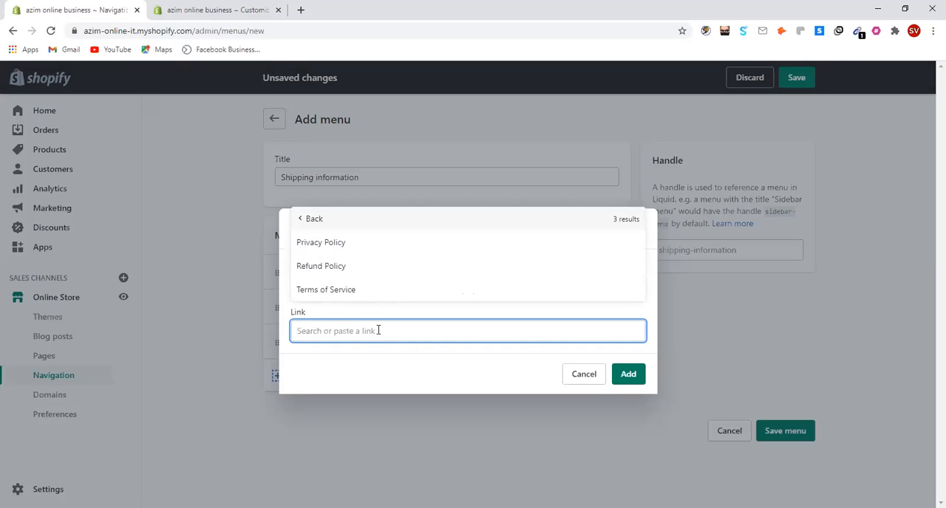
left_click(333, 295)
left_click(630, 376)
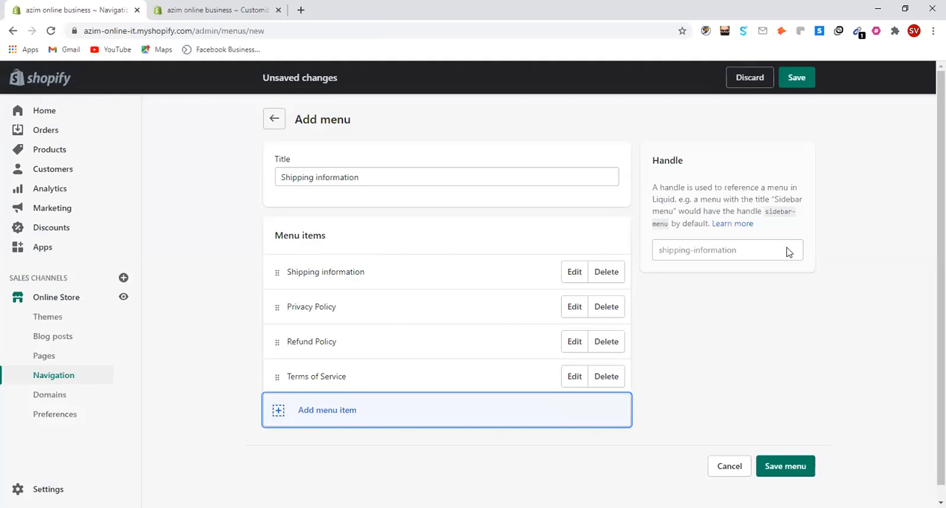
left_click(797, 80)
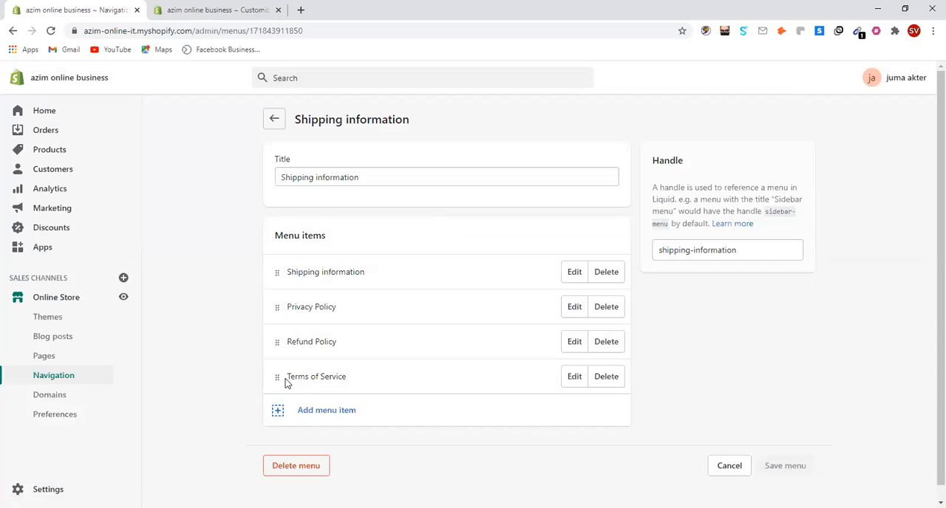
Reorder the menu items so Terms of Service sits directly below Shipping information, and save the menu
left_click_drag(275, 377, 287, 278)
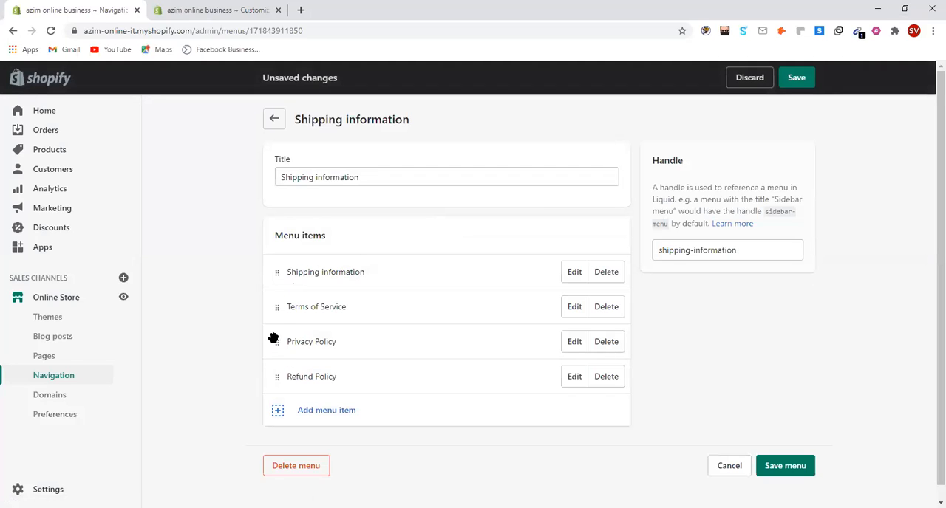
left_click_drag(275, 308, 274, 271)
left_click_drag(274, 309, 284, 267)
left_click_drag(276, 341, 281, 304)
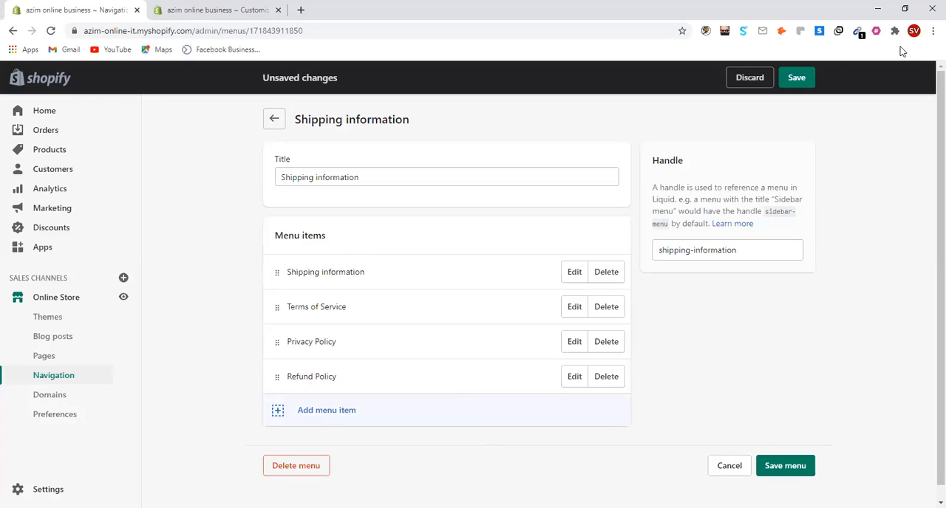
left_click(800, 78)
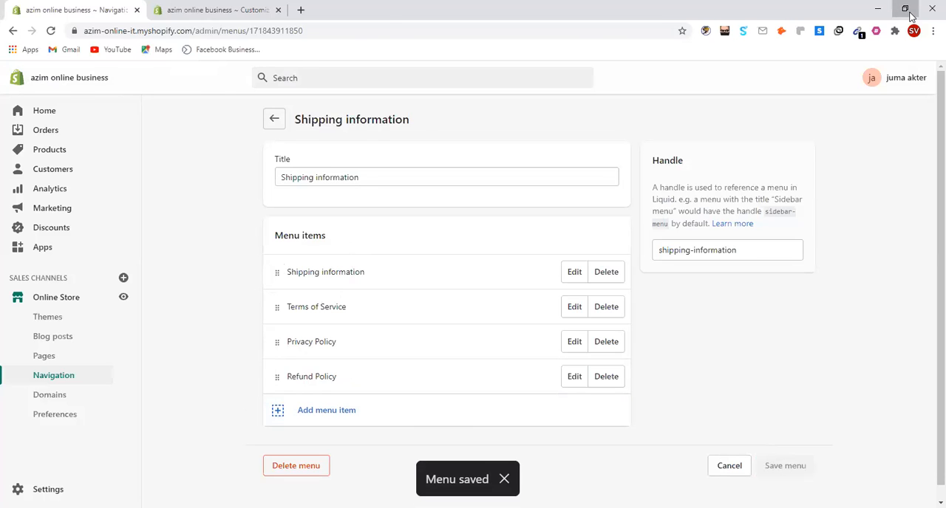
Switch to the open theme editor and examine the Footer menu and Follow us columns in the home page footer
left_click(907, 10)
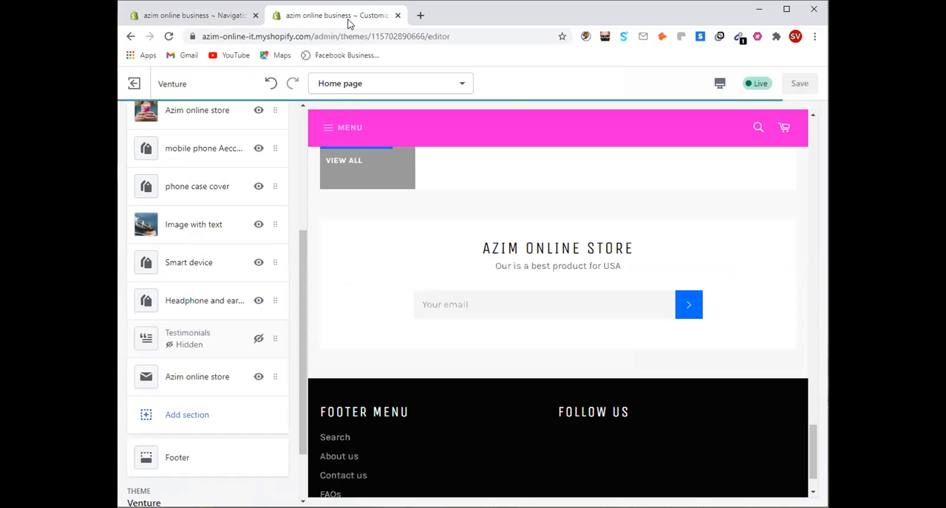
left_click(787, 14)
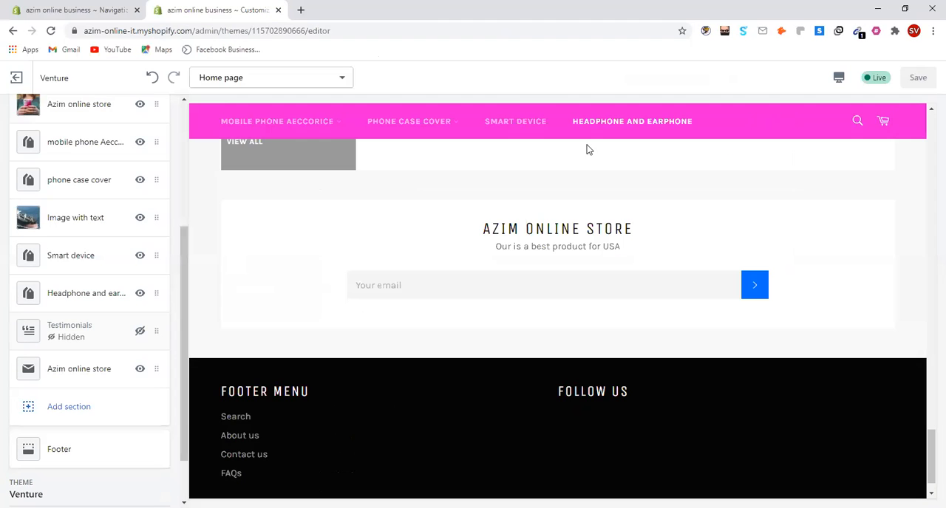
right_click(238, 14)
left_click(786, 218)
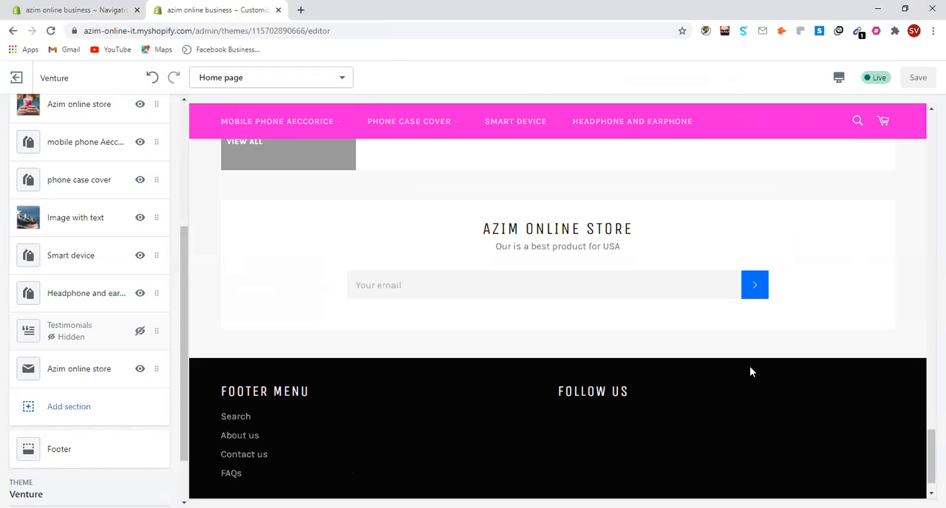
left_click_drag(750, 367, 783, 448)
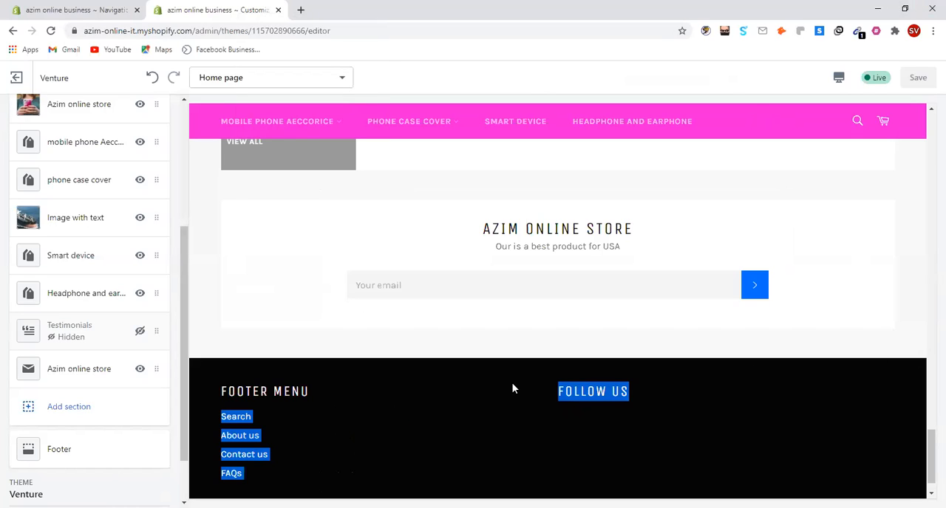
left_click(352, 427)
left_click_drag(309, 394, 209, 396)
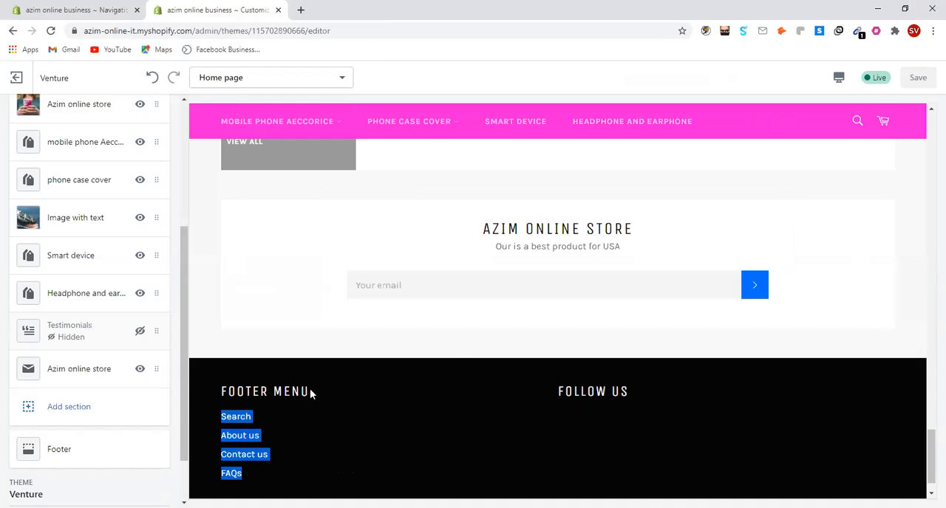
left_click(287, 441)
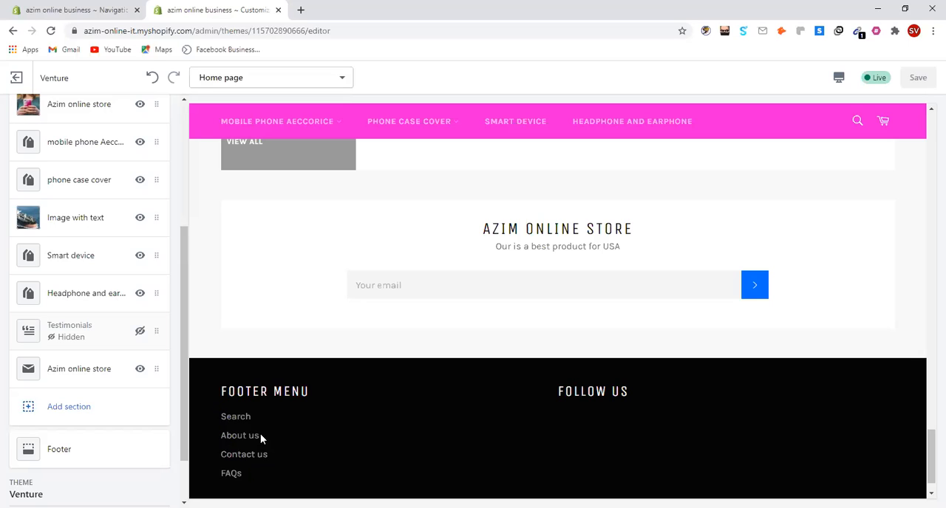
left_click_drag(235, 487, 222, 435)
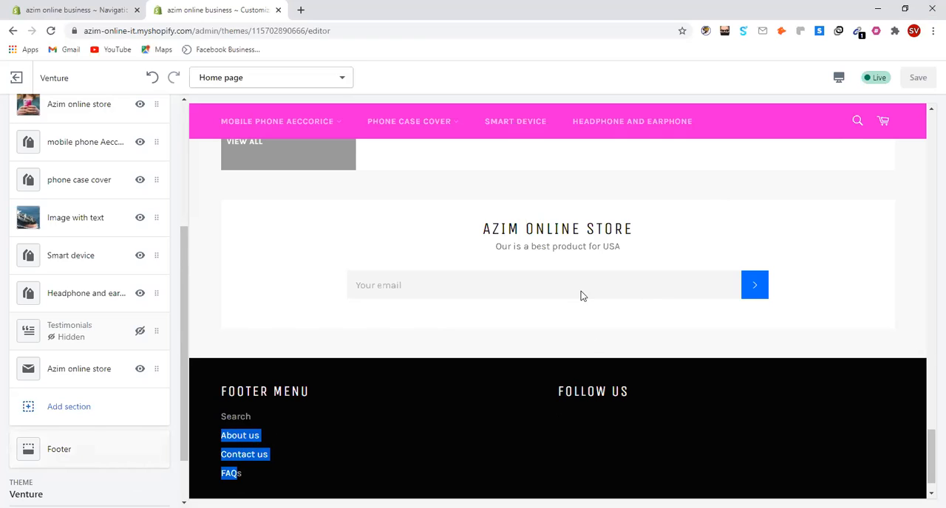
left_click(905, 8)
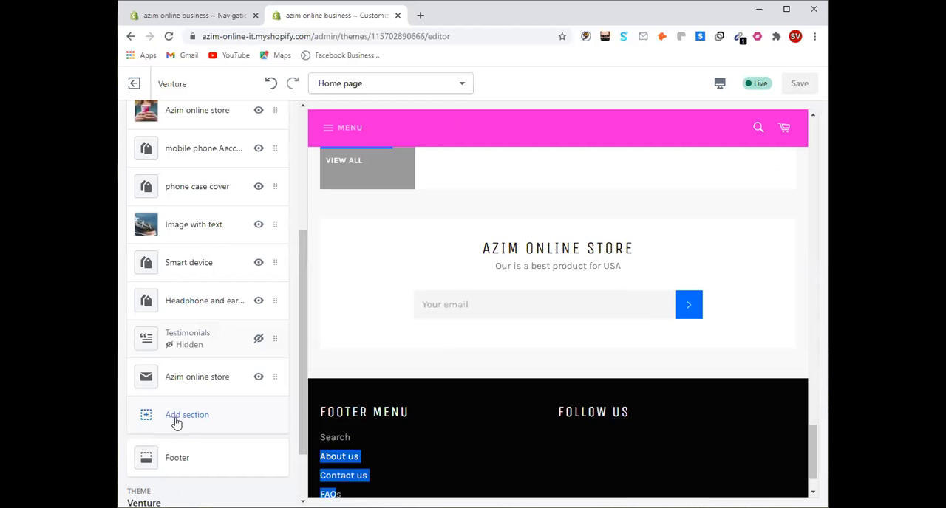
Add a menu block to the theme footer and try assigning the Shipping information menu to it
left_click(175, 464)
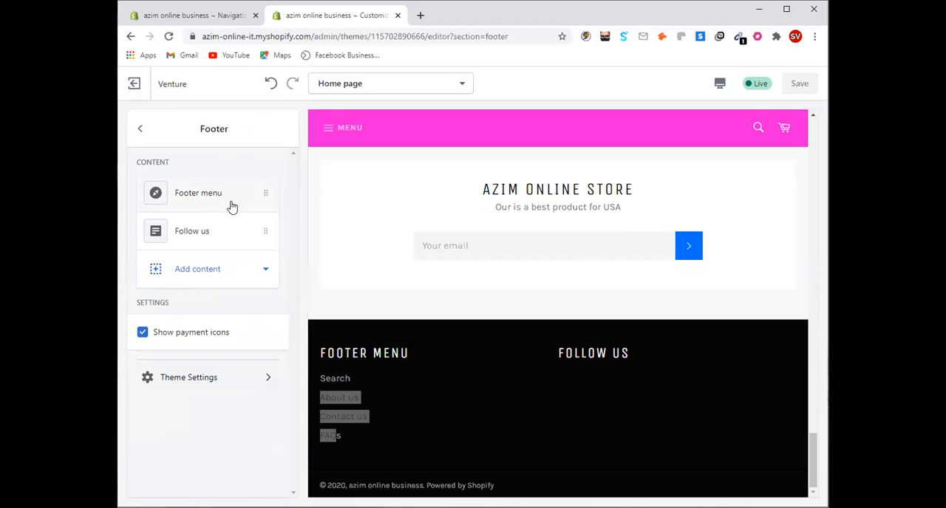
left_click(171, 273)
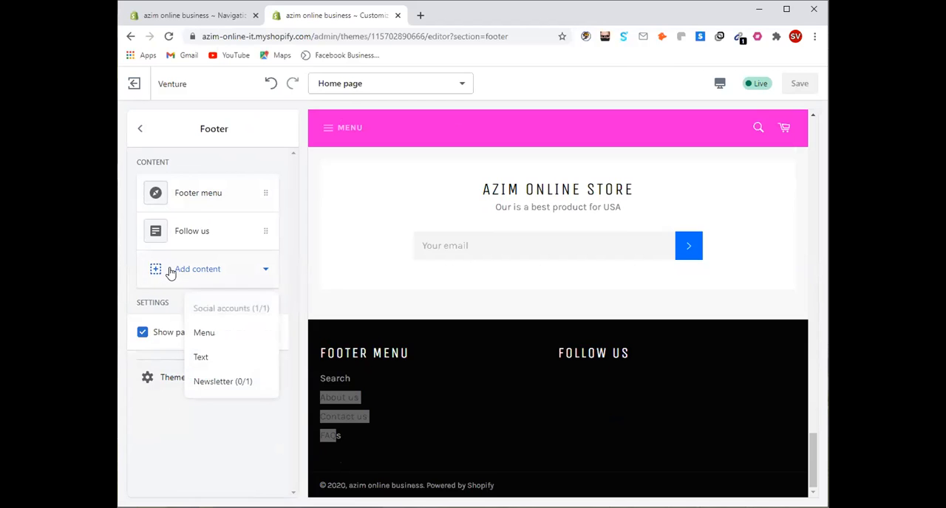
left_click(205, 334)
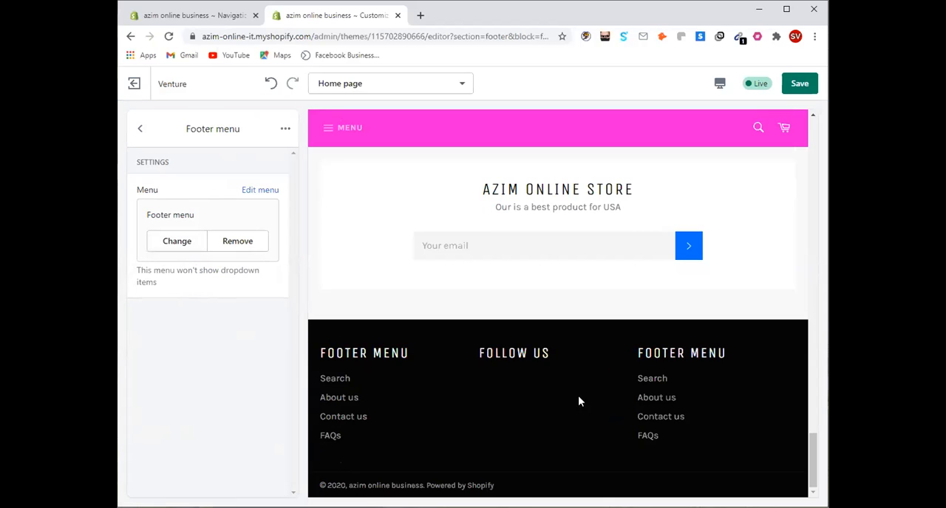
left_click_drag(627, 367, 643, 419)
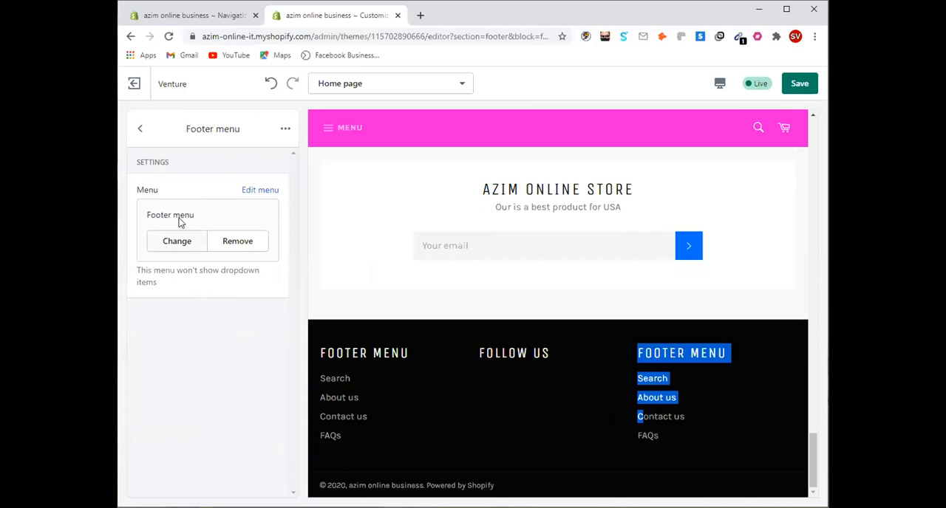
left_click(174, 247)
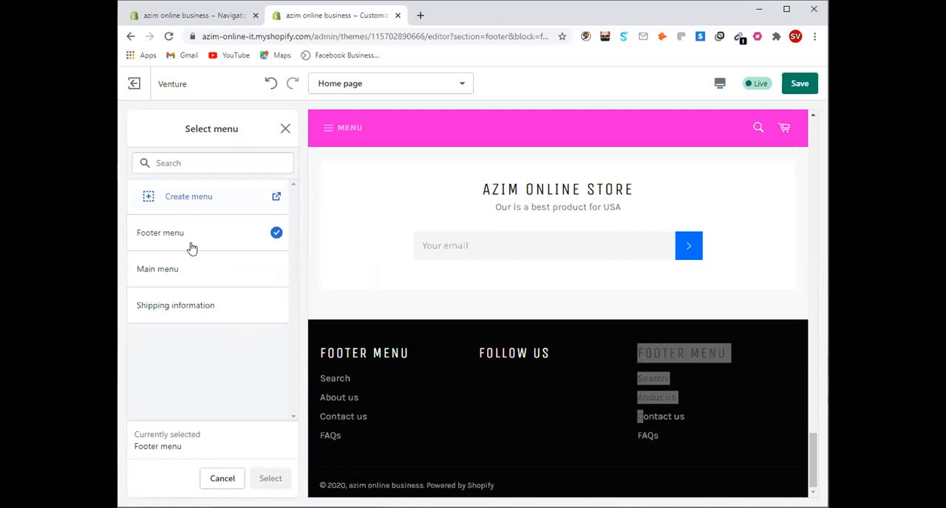
left_click(200, 310)
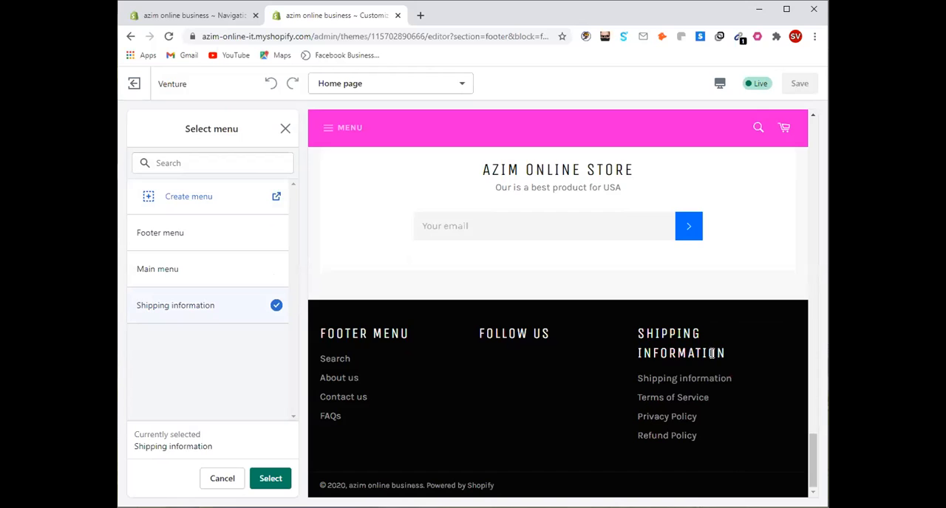
left_click(285, 131)
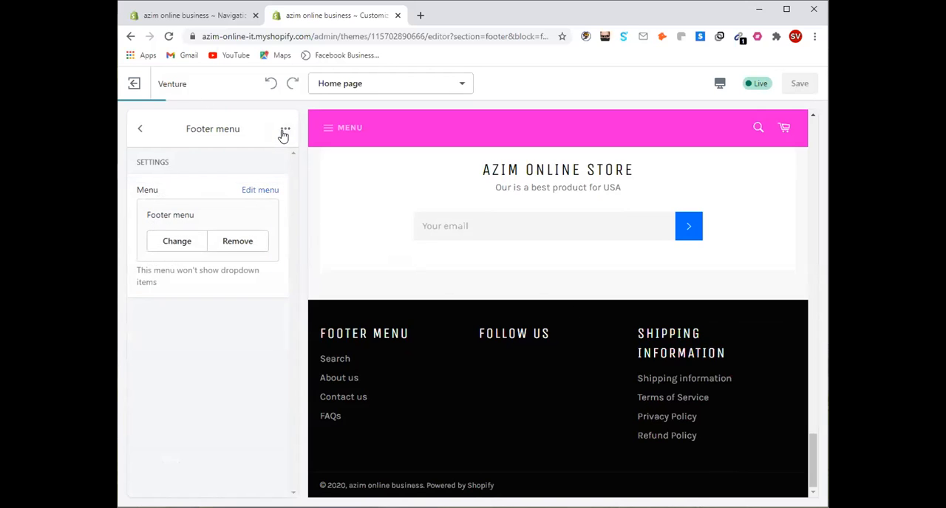
left_click(140, 130)
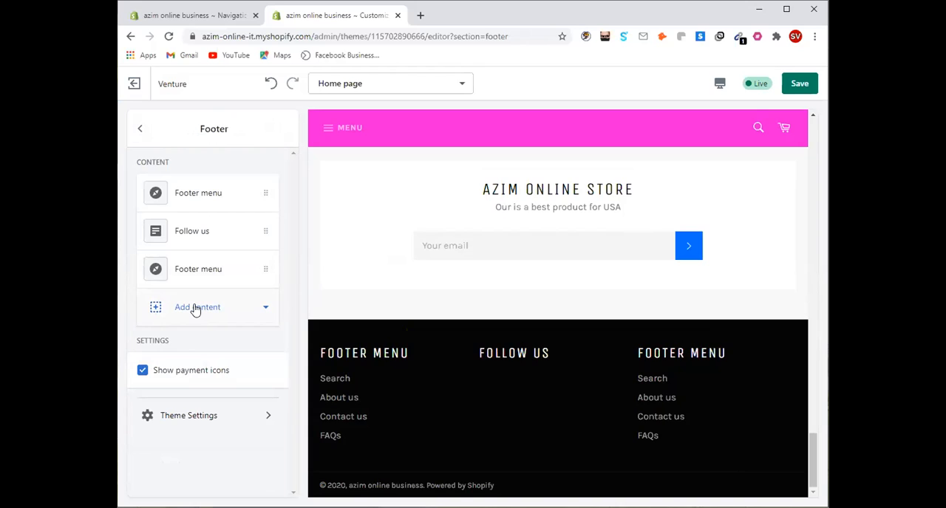
Add another menu block to the footer content and return to the footer's content list
left_click(196, 309)
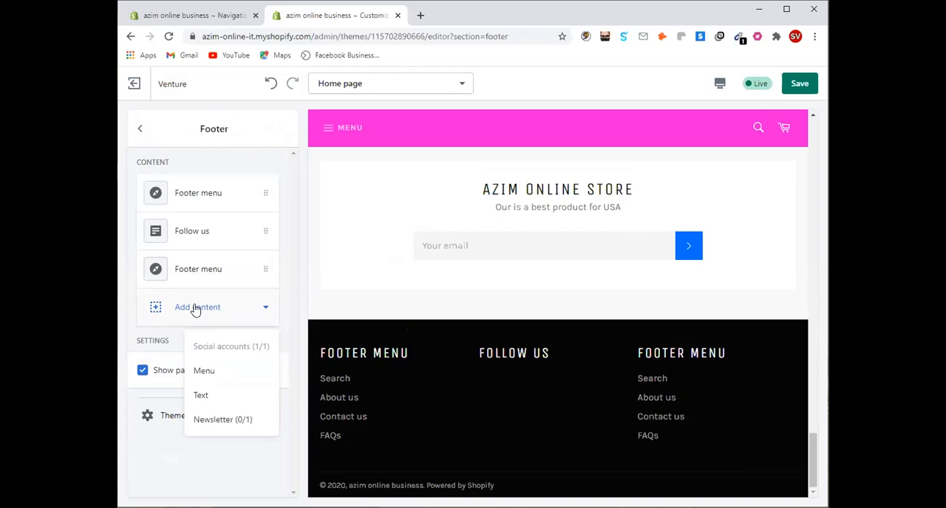
left_click(175, 308)
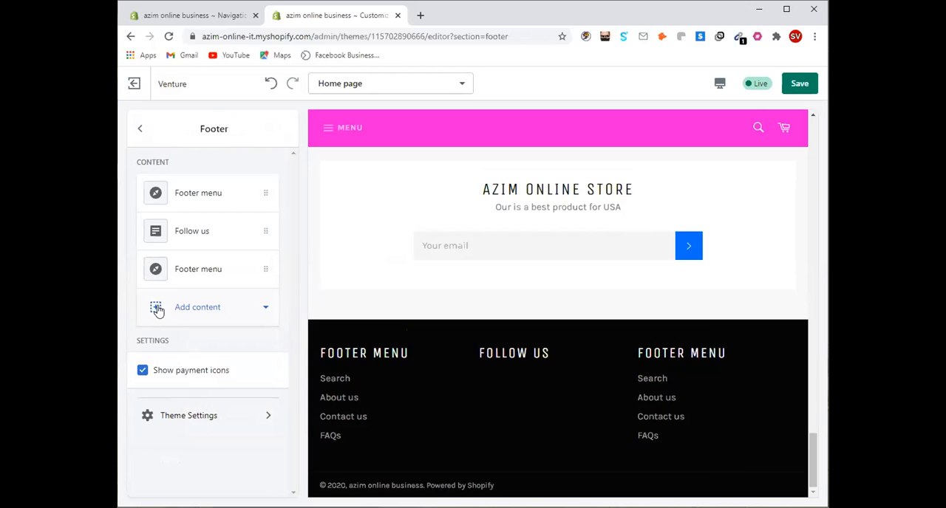
left_click(154, 306)
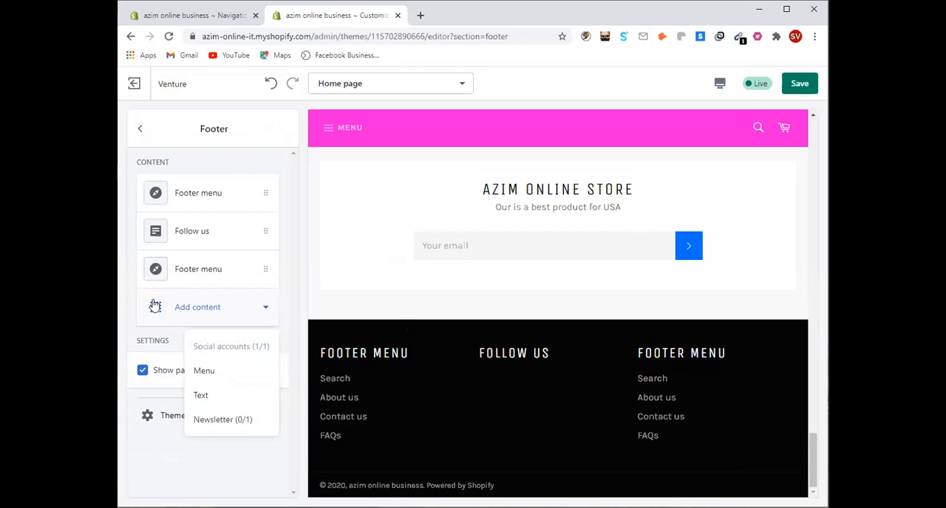
left_click(211, 371)
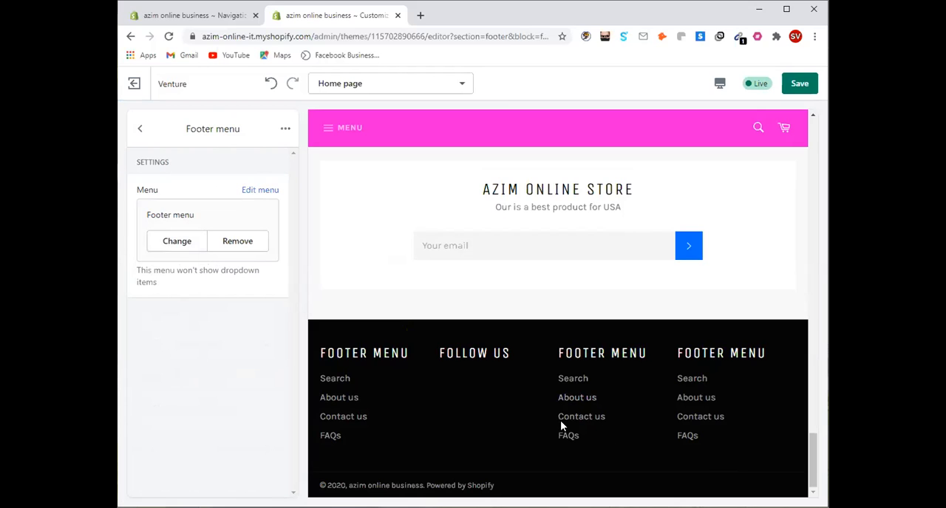
left_click(140, 128)
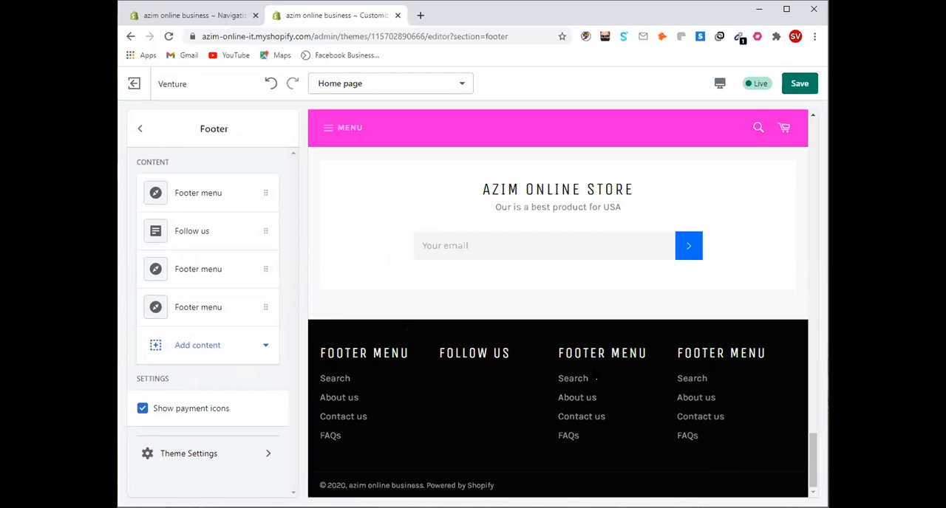
Remove one of the two extra Footer menu blocks below Follow us from the footer
left_click(242, 269)
left_click(286, 129)
left_click(260, 161)
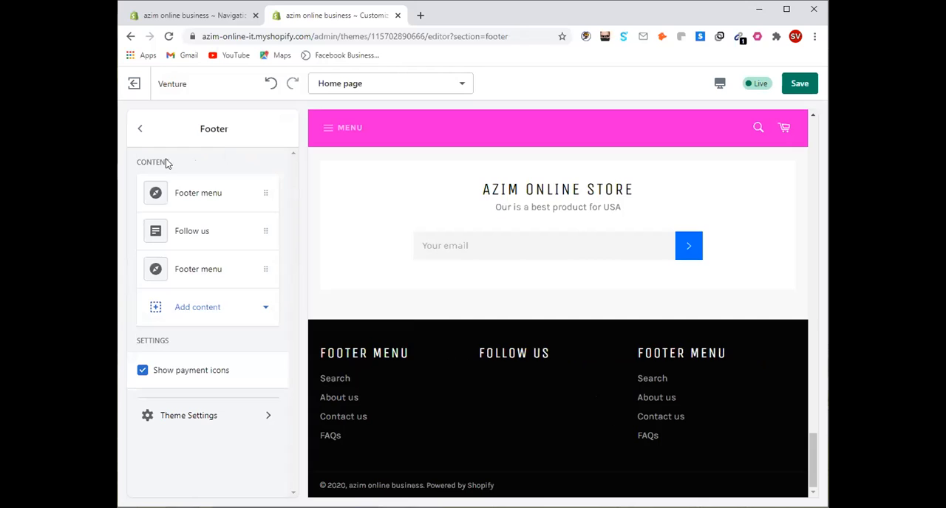
left_click(140, 130)
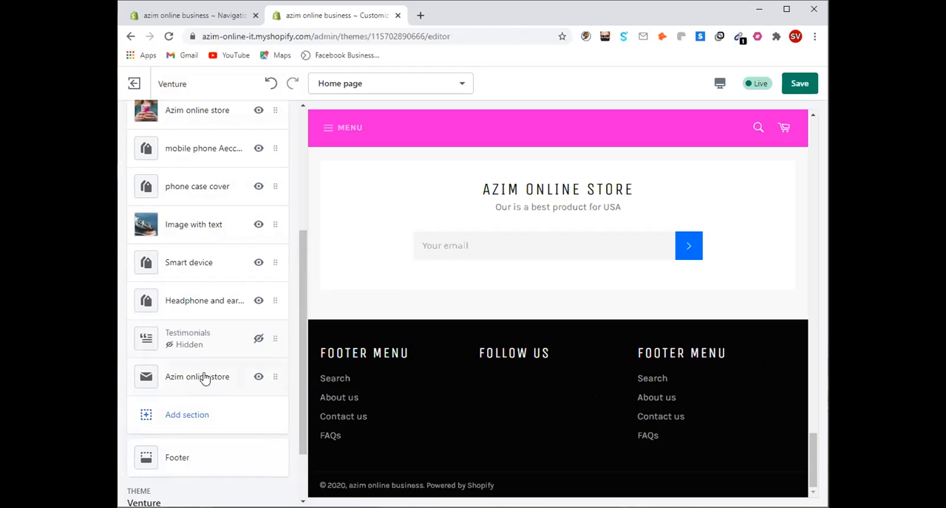
Remove the remaining duplicate Footer menu block below Follow us and return to the home page's section list
left_click(200, 457)
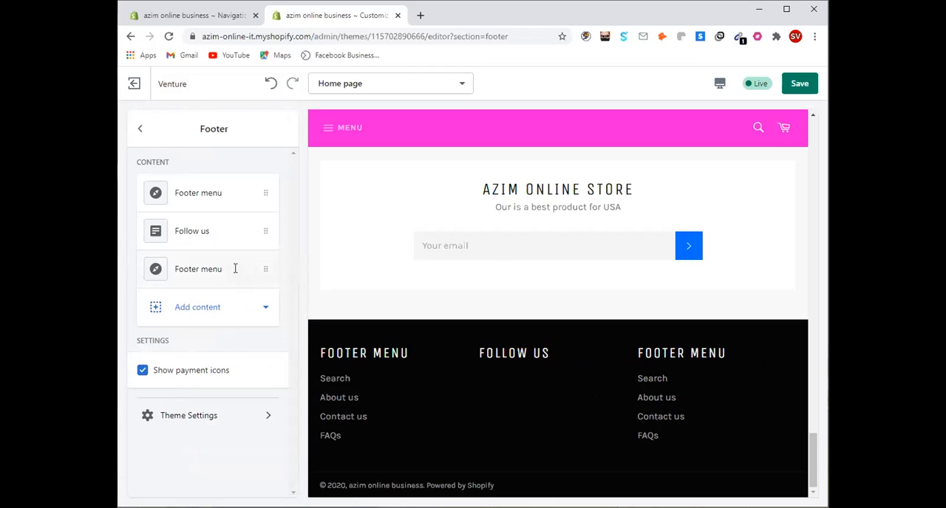
left_click(235, 270)
left_click(286, 129)
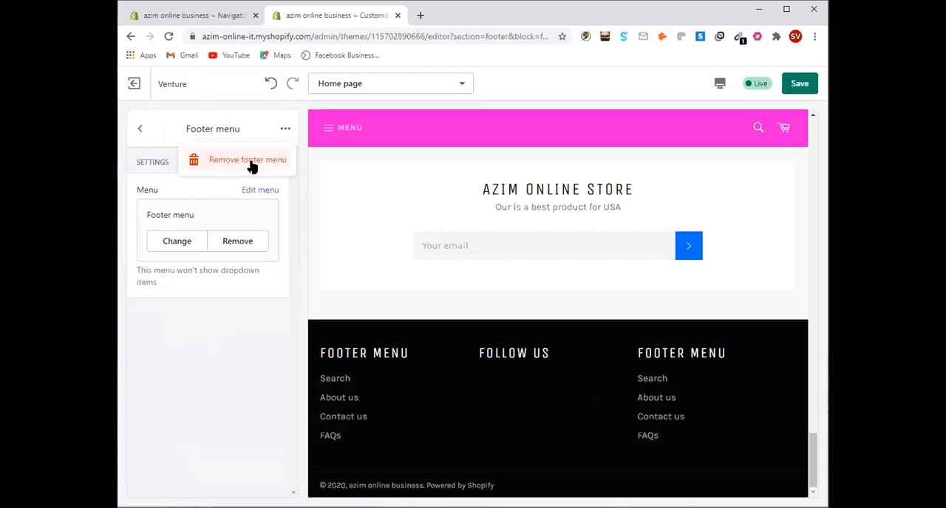
left_click(251, 162)
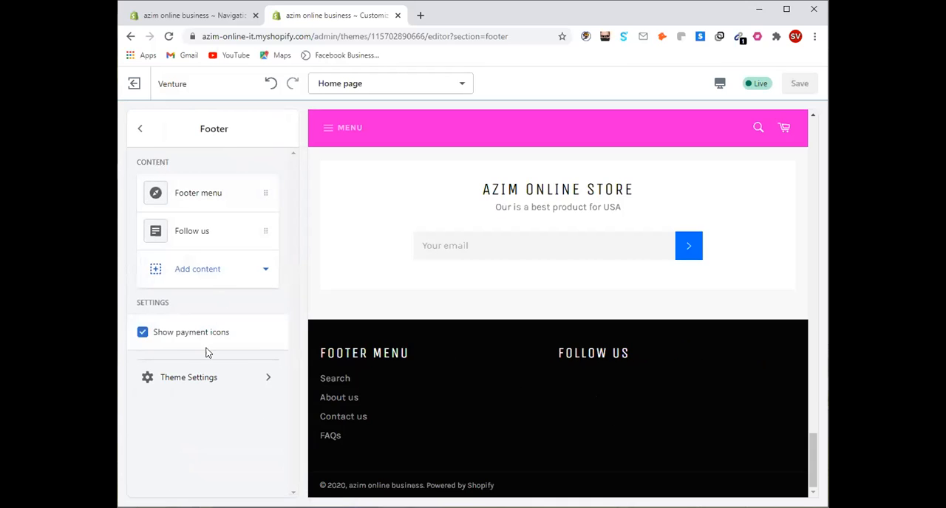
left_click(141, 138)
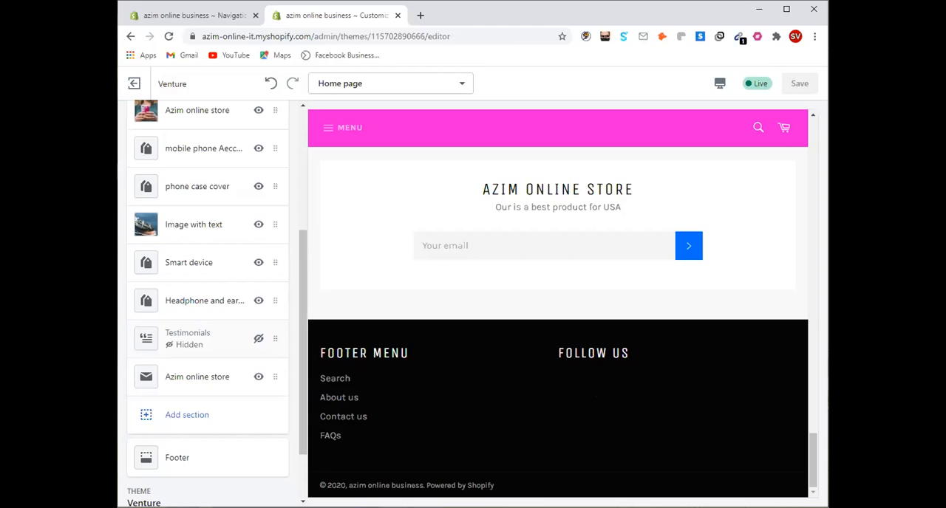
left_click_drag(419, 353, 385, 431)
left_click(436, 412)
Add a menu block to the footer, assign it the Shipping information menu, and return to the footer's content list
left_click(177, 464)
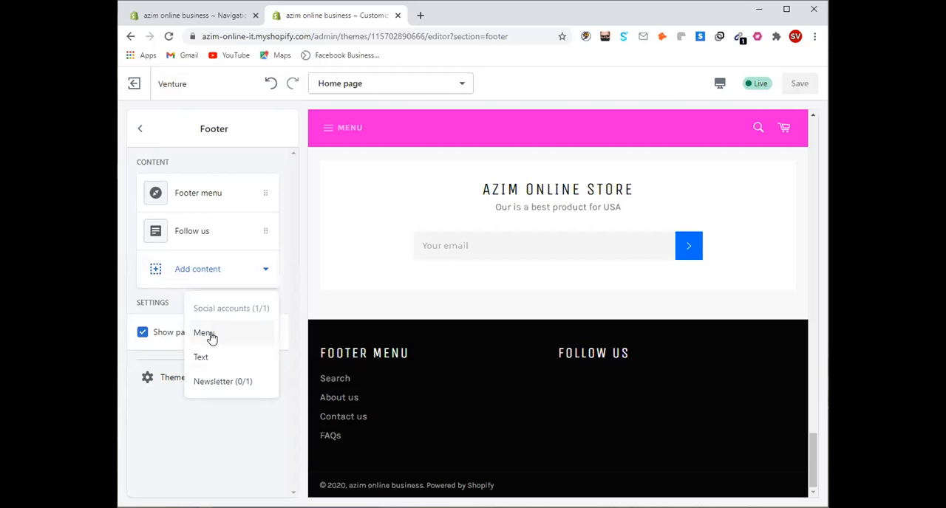
left_click(209, 336)
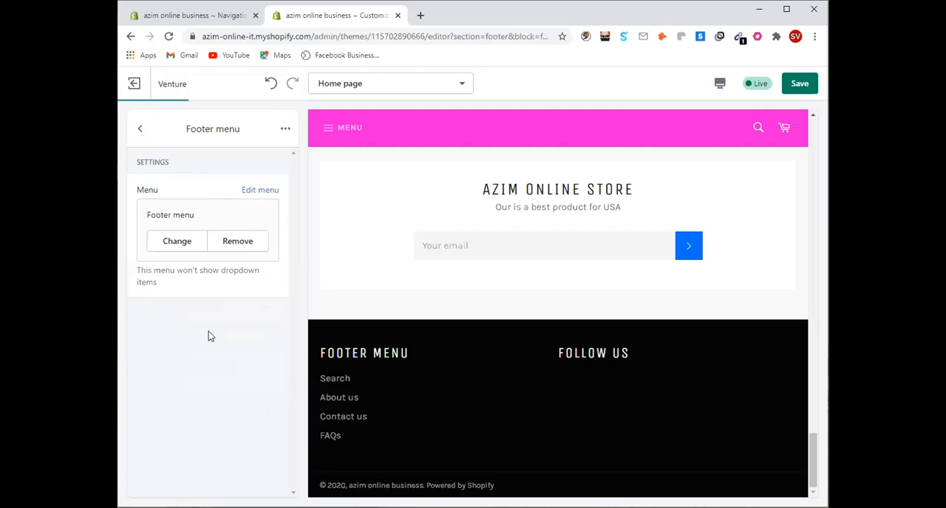
left_click(176, 244)
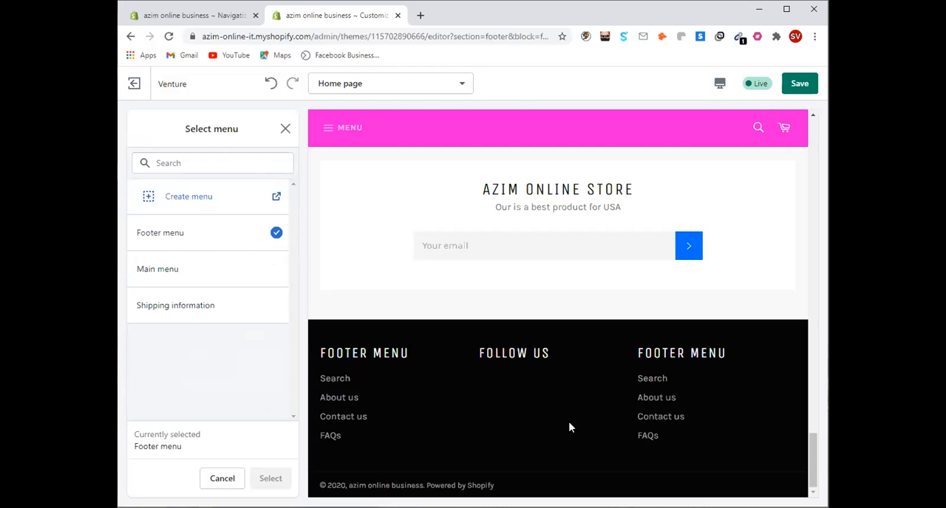
left_click(190, 313)
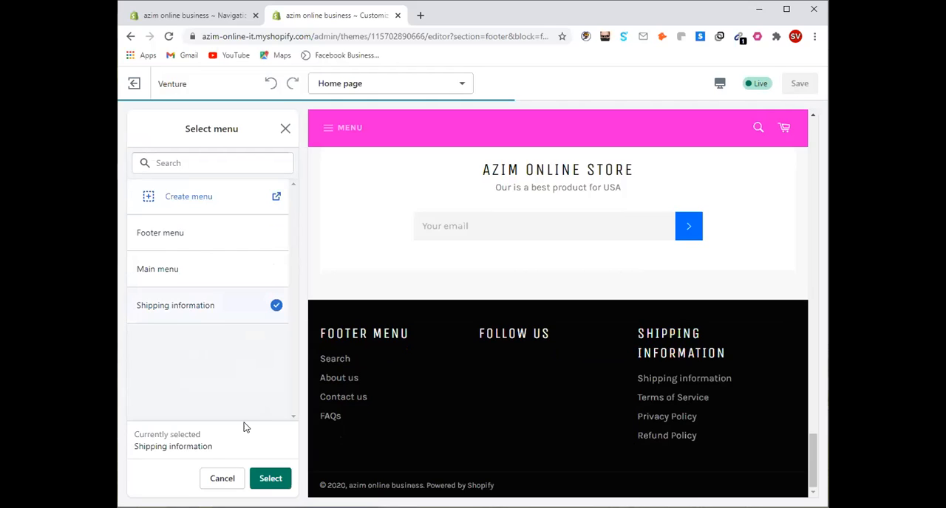
left_click(271, 478)
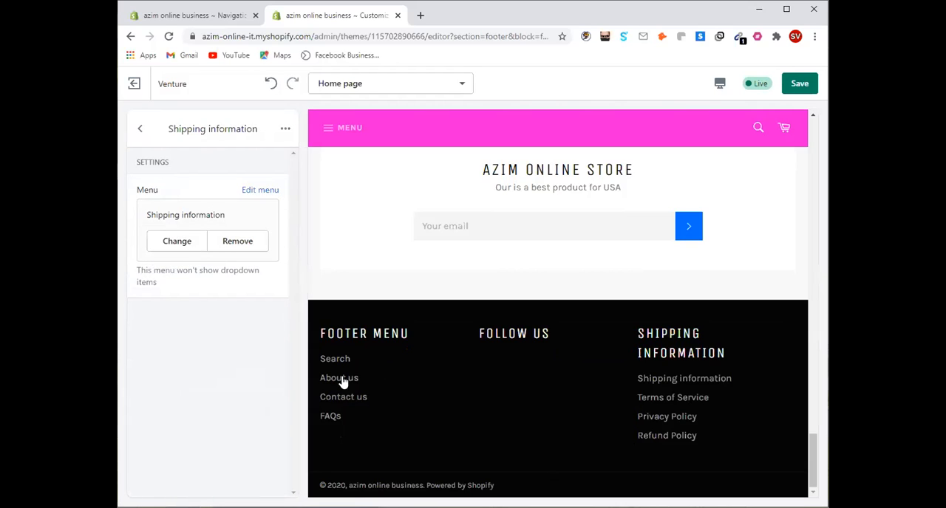
left_click_drag(360, 361, 353, 428)
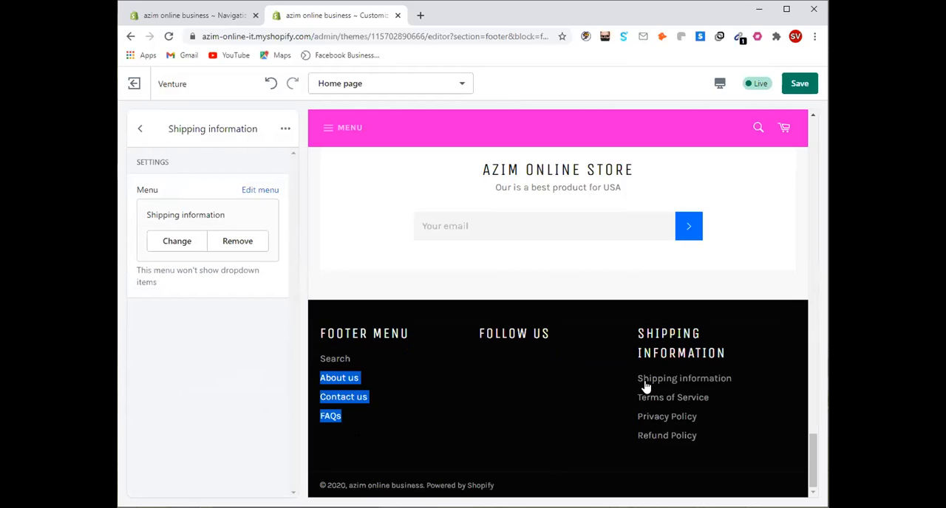
left_click(140, 128)
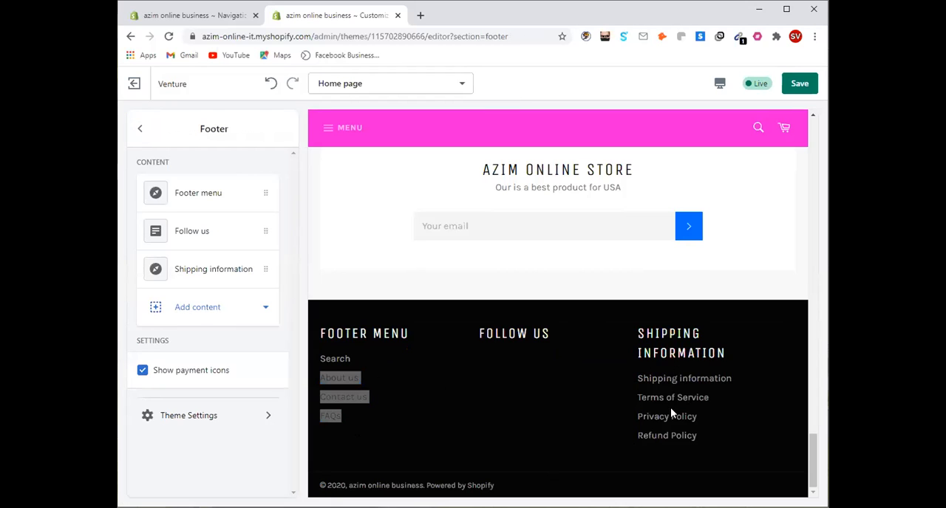
left_click(787, 11)
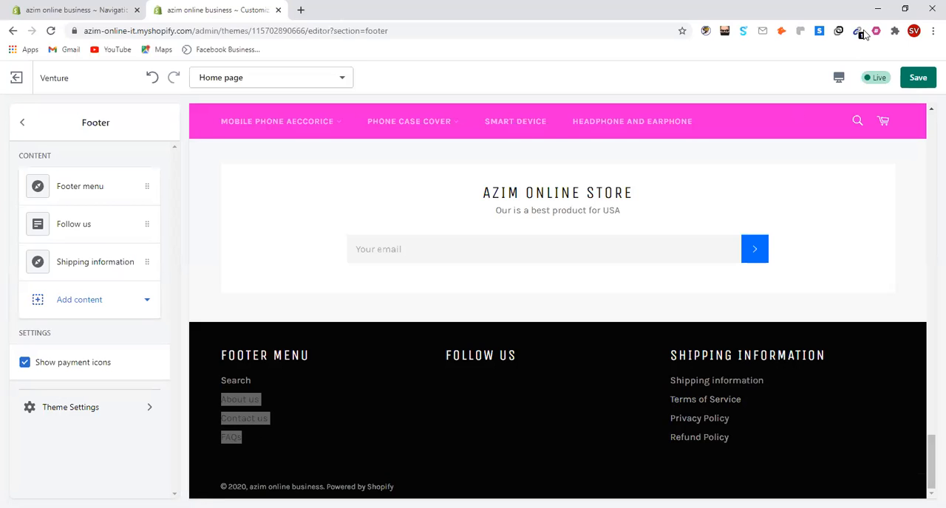
left_click(904, 9)
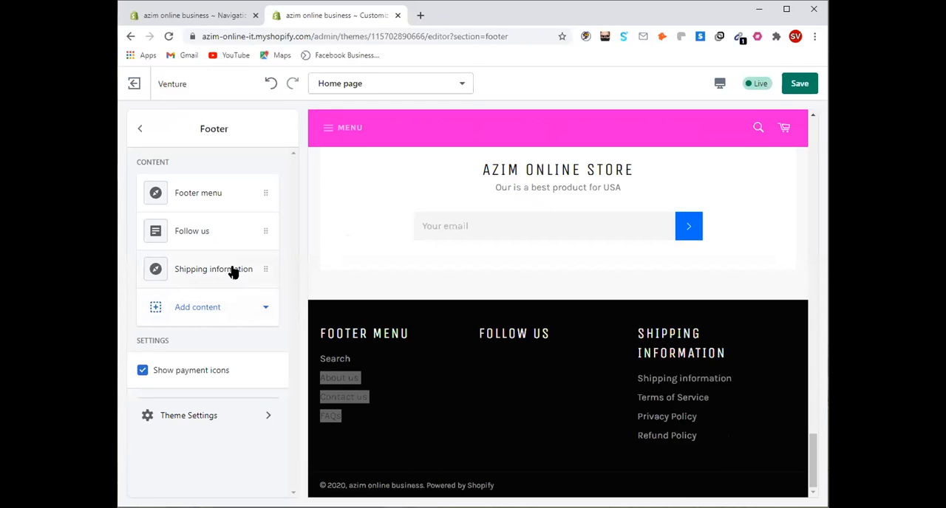
Move the Shipping information block between Footer menu and Follow us in the footer and save the theme changes
left_click_drag(239, 280, 244, 230)
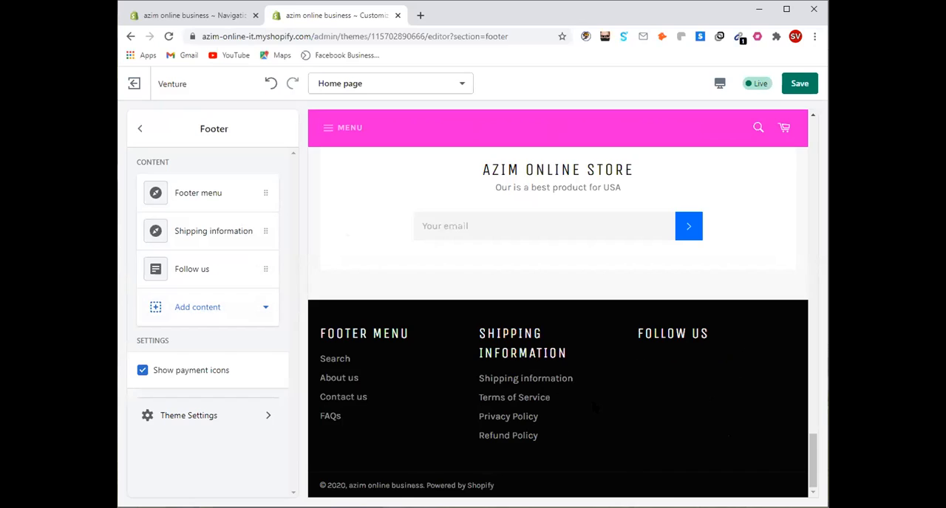
left_click(785, 9)
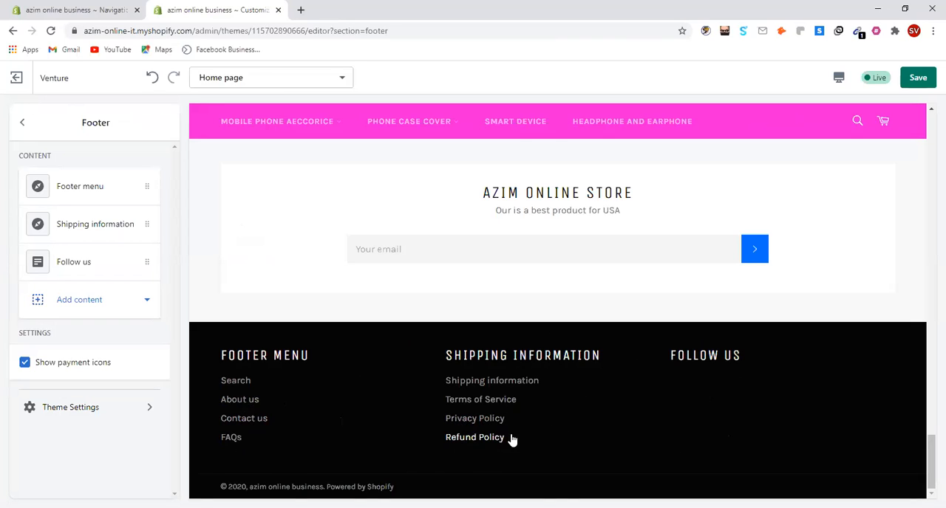
left_click(927, 86)
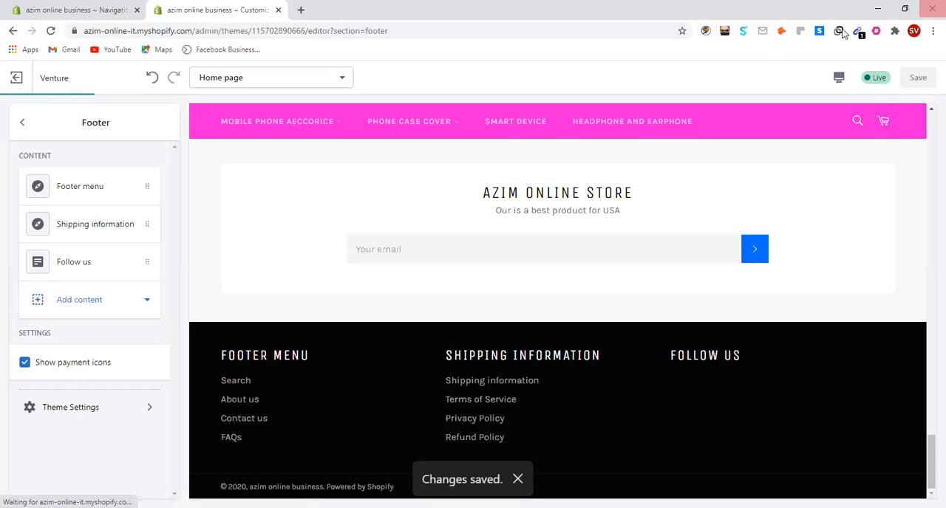
Review the home page preview from the header slideshow through the collection sections down to the footer
scroll(768, 252, "up", 5)
scroll(790, 225, "up", 10)
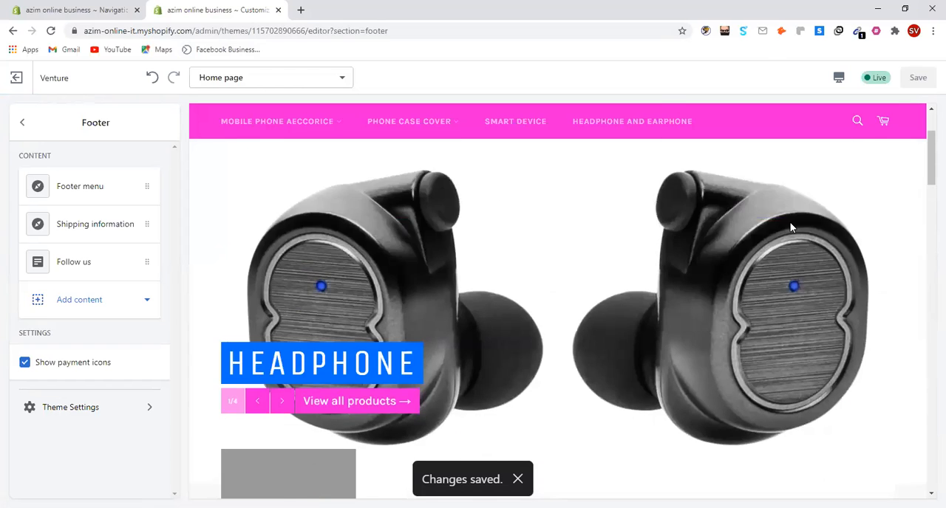
scroll(791, 220, "up", 3)
scroll(784, 222, "down", 3)
scroll(784, 228, "down", 5)
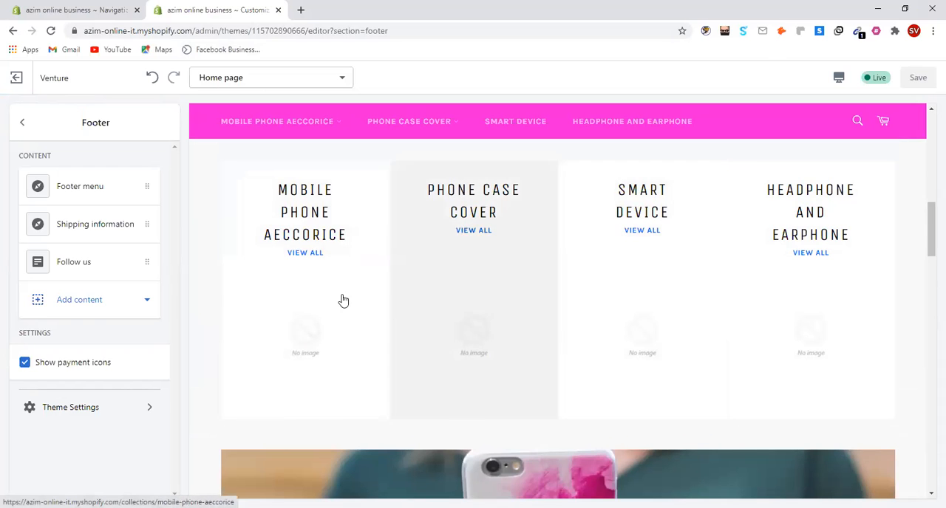
scroll(632, 318, "down", 10)
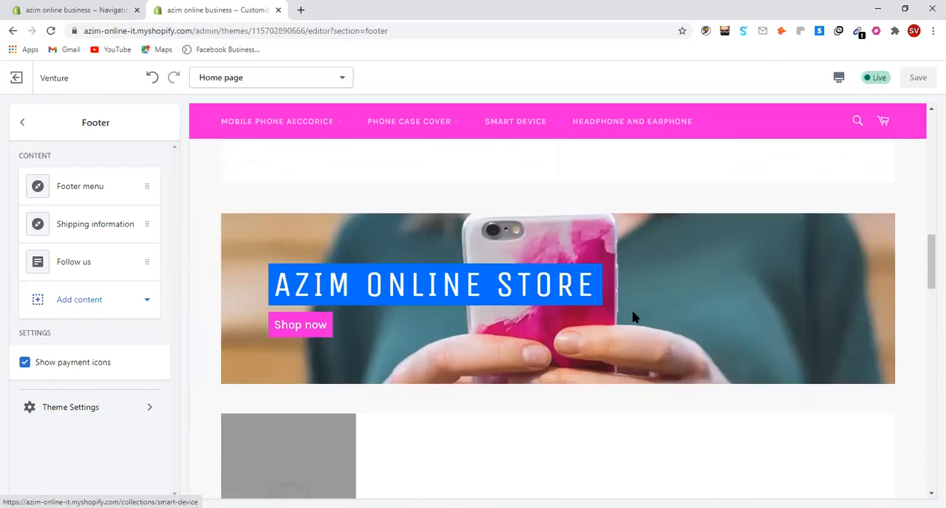
scroll(631, 316, "down", 2)
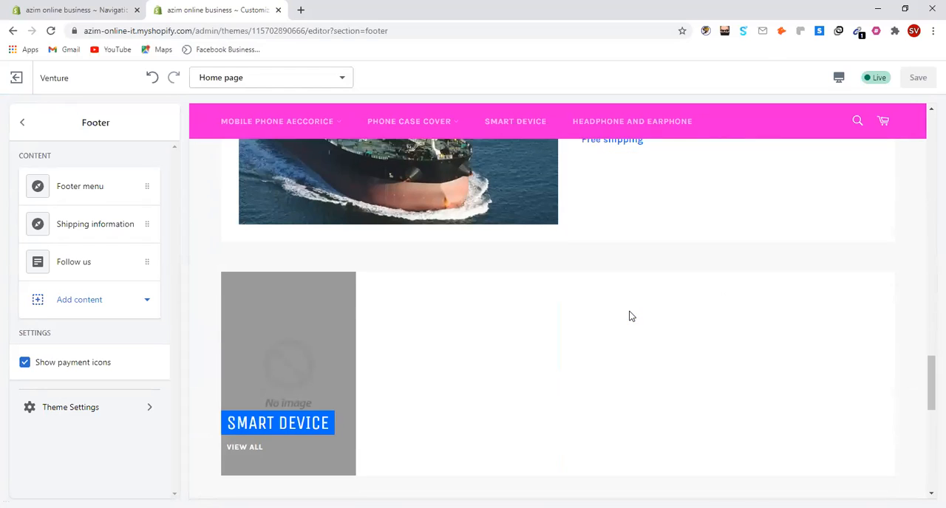
scroll(629, 318, "down", 5)
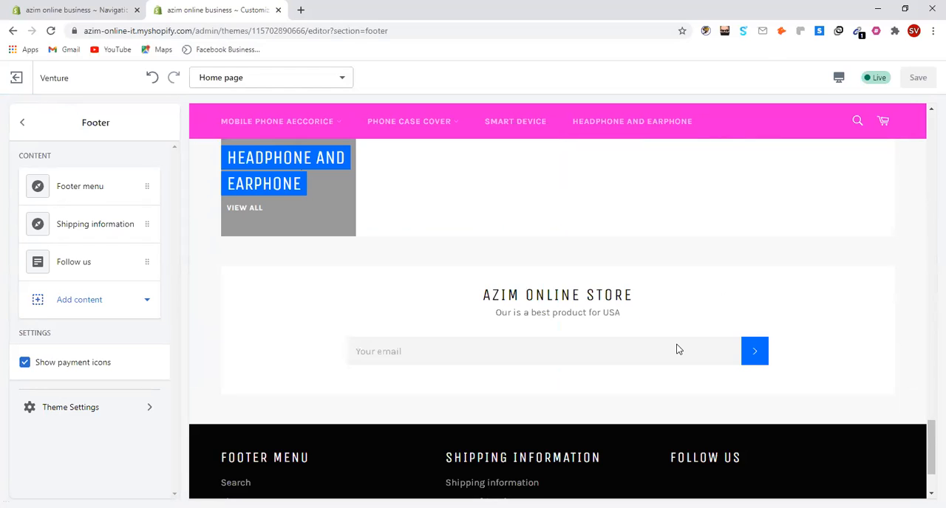
scroll(679, 348, "down", 2)
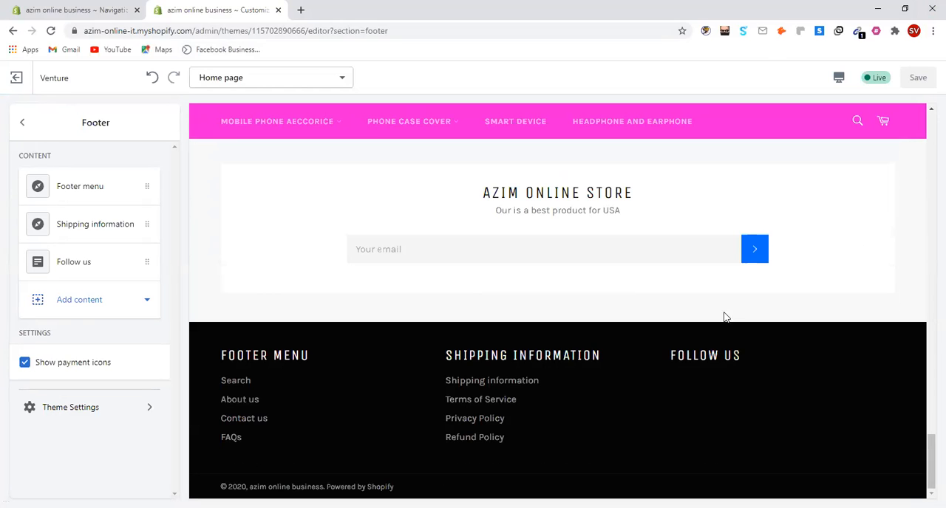
left_click(905, 9)
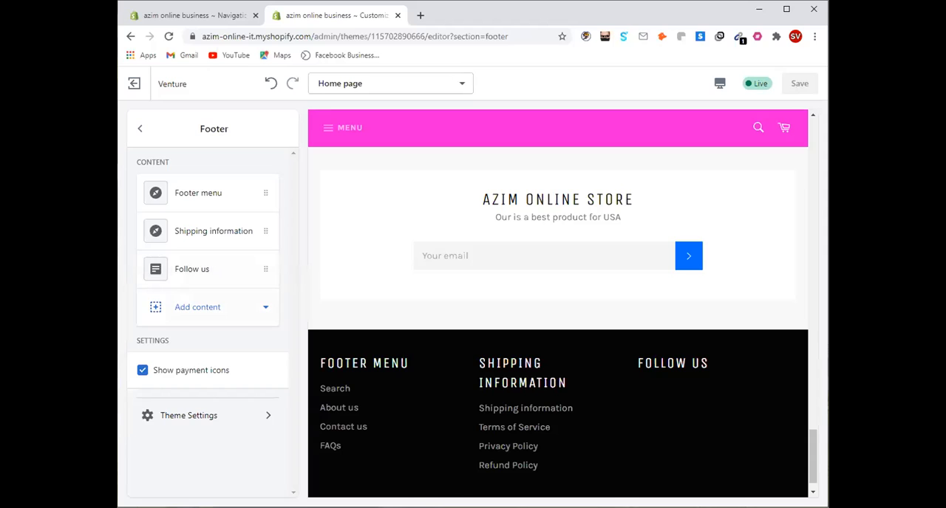
Try the Center and Right icon alignments on the footer's Follow us block and set it back to Left
left_click(182, 273)
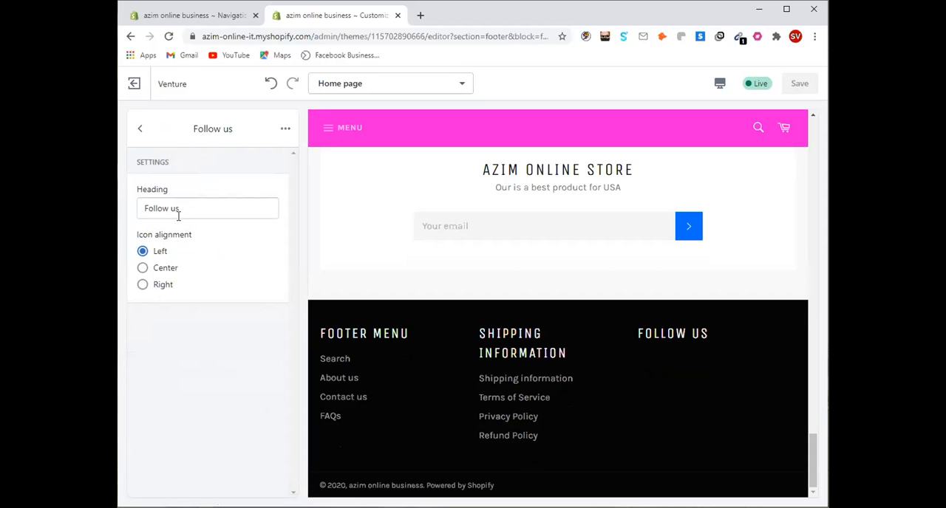
left_click(140, 130)
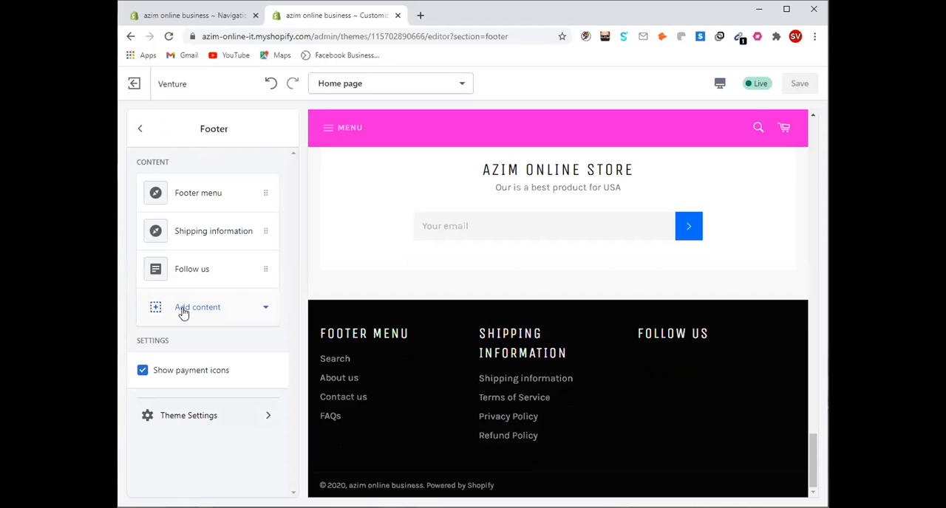
left_click(183, 310)
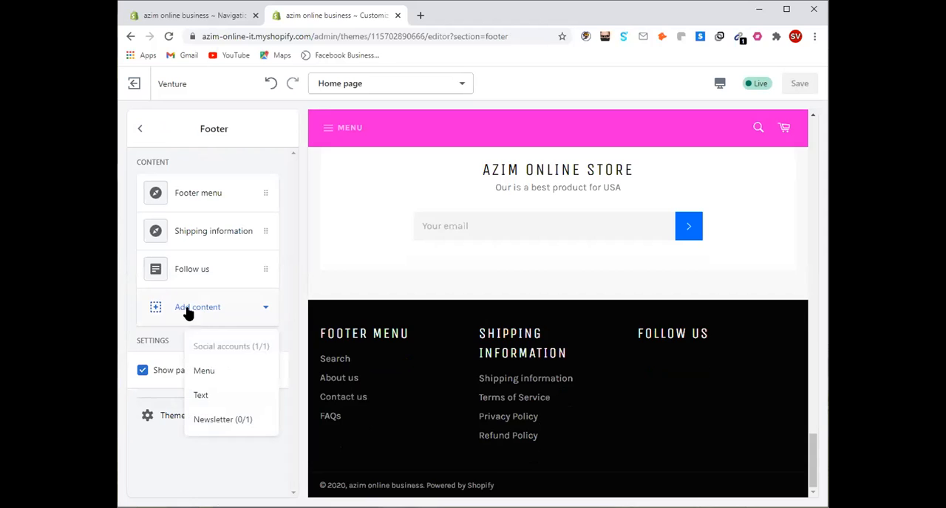
left_click(249, 275)
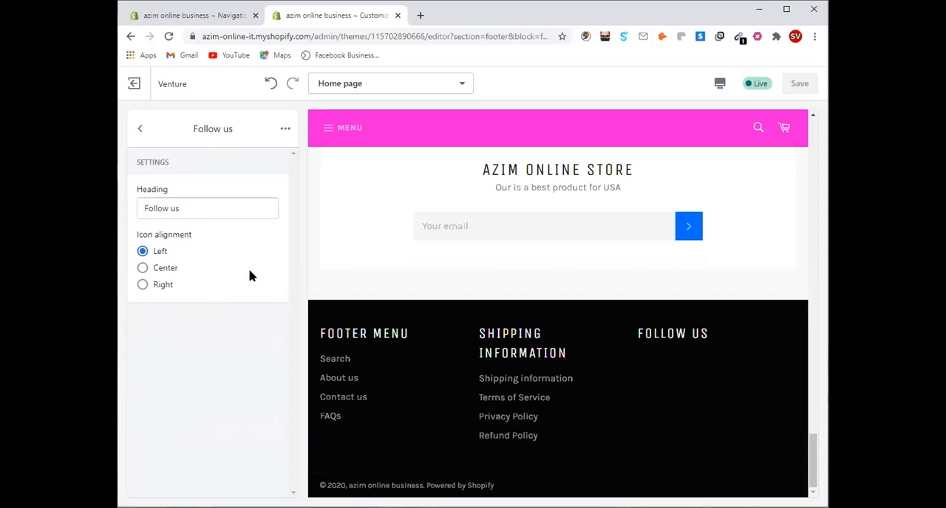
left_click(163, 272)
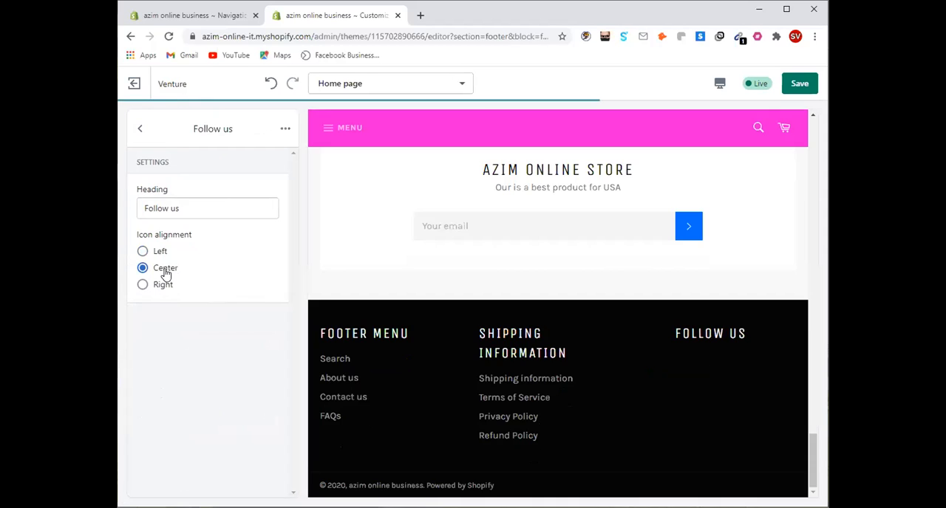
left_click(145, 286)
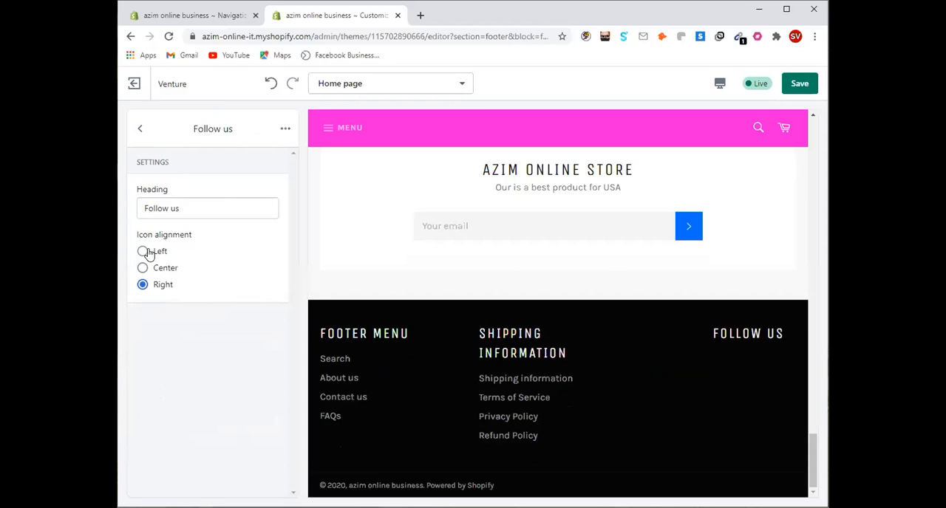
left_click(147, 252)
left_click(243, 210)
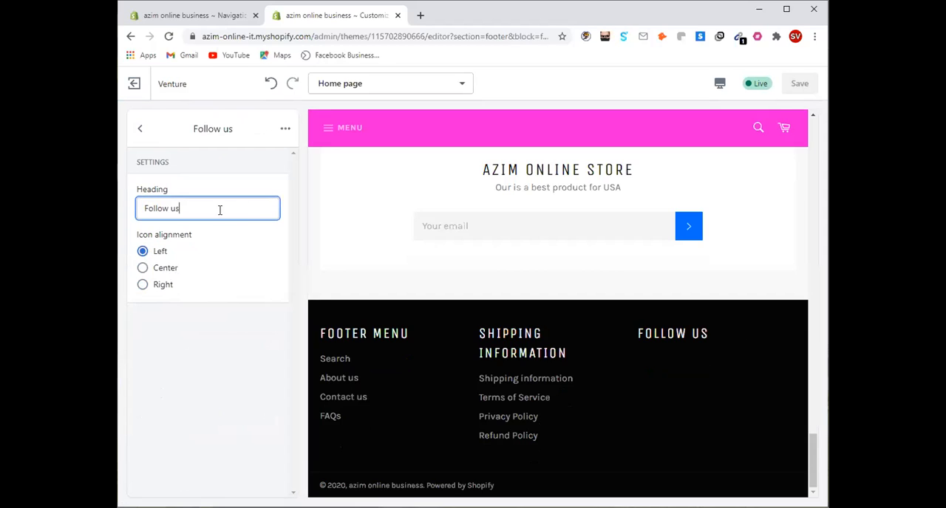
left_click(223, 168)
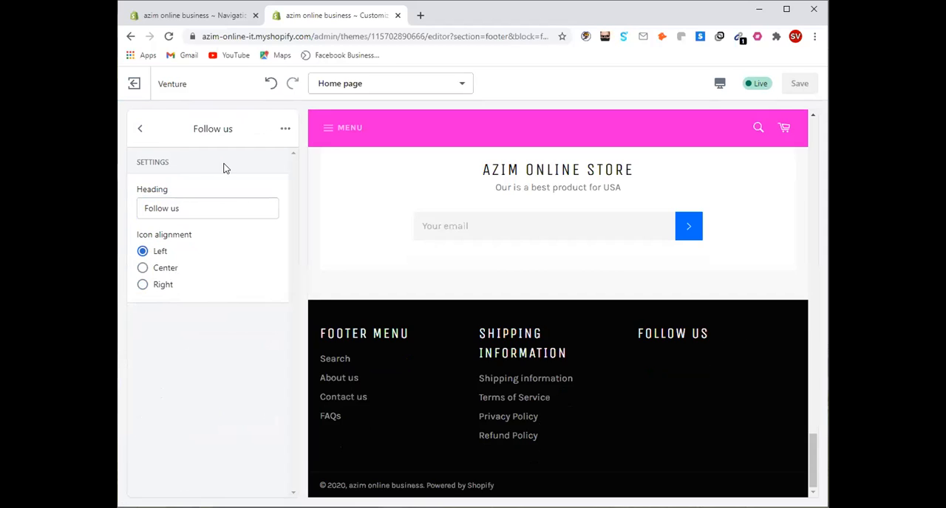
Remove the Follow us block from the footer and add a menu block in its place
left_click(286, 130)
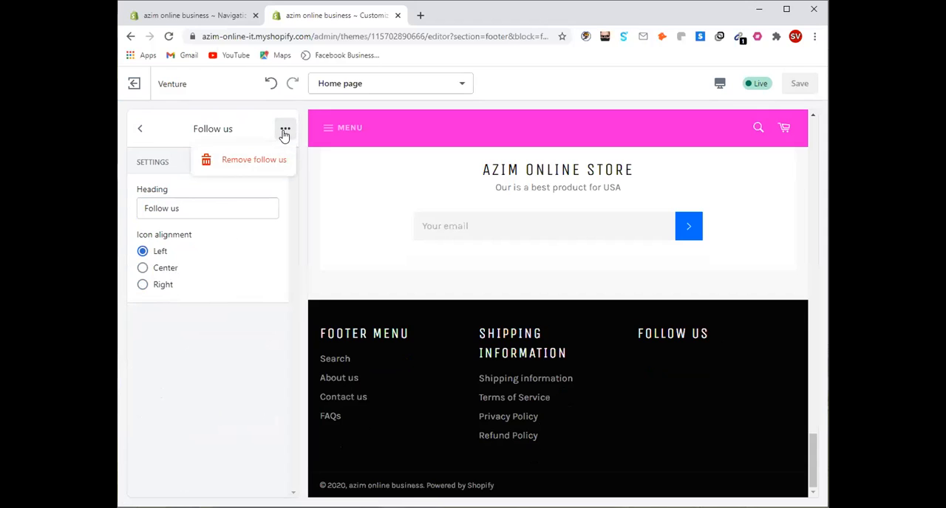
left_click(241, 161)
left_click(189, 270)
left_click(204, 333)
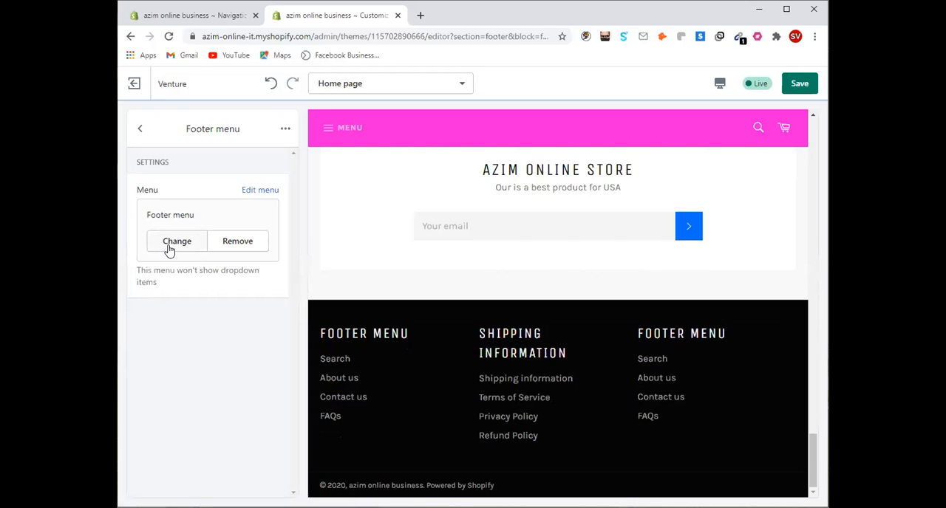
Create a new, empty navigation menu titled "follow us" from the new footer block's menu selection and save it
left_click(177, 245)
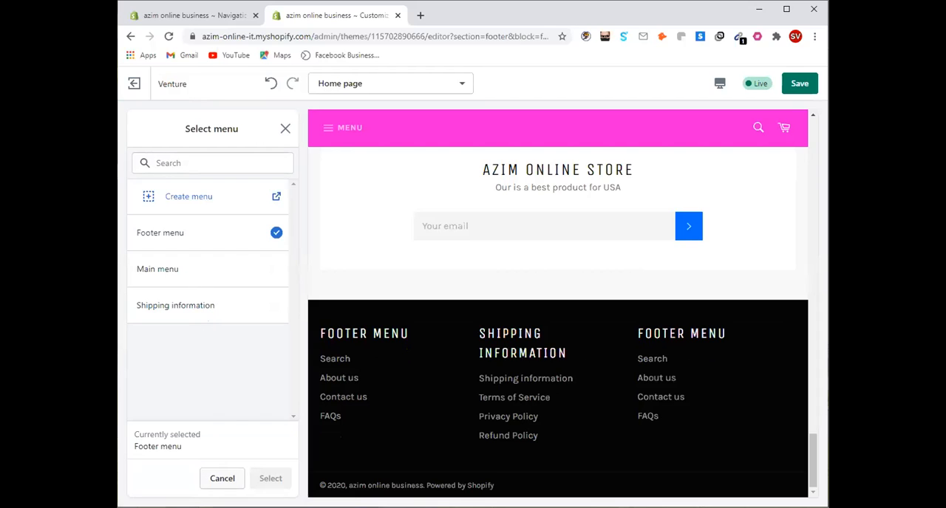
left_click(218, 200)
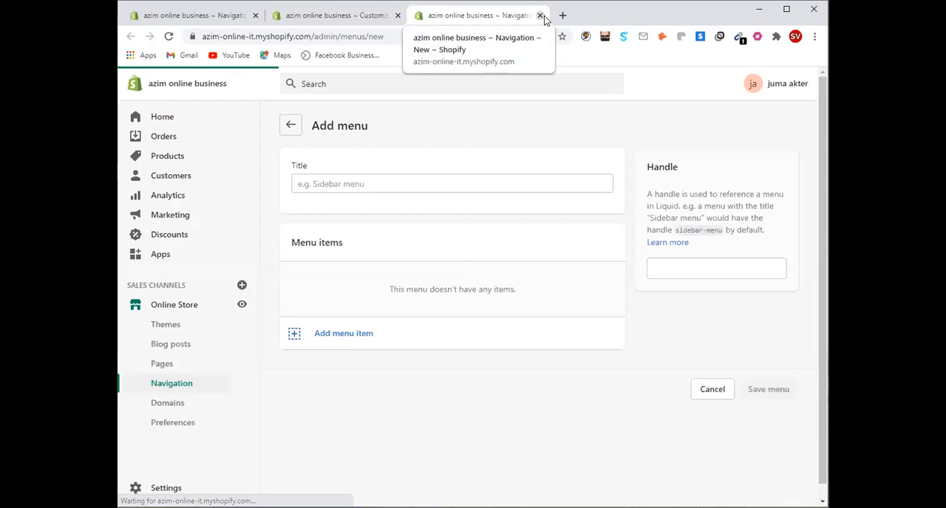
left_click(402, 183)
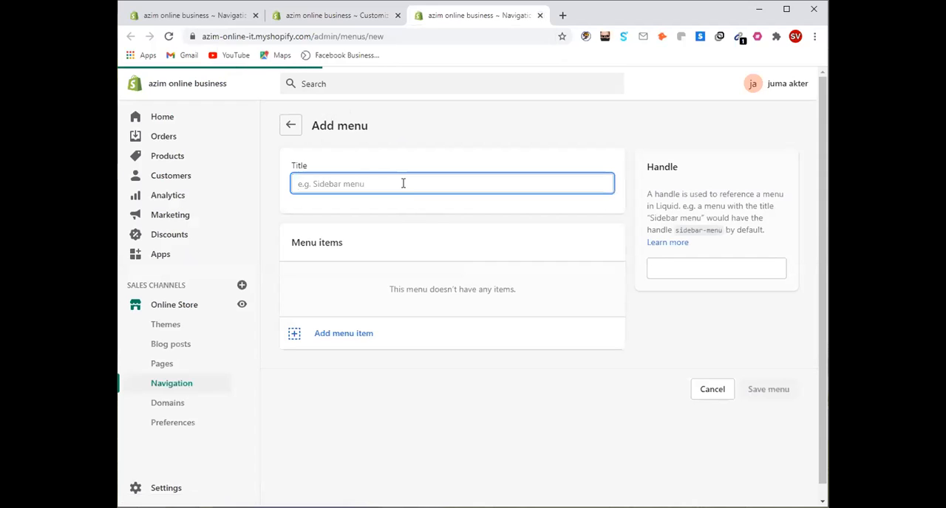
type("follow us")
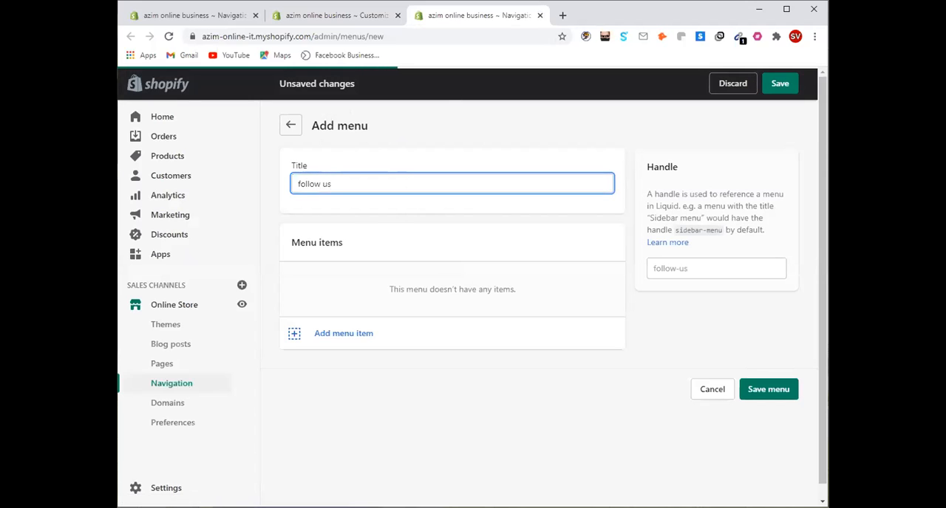
left_click(780, 84)
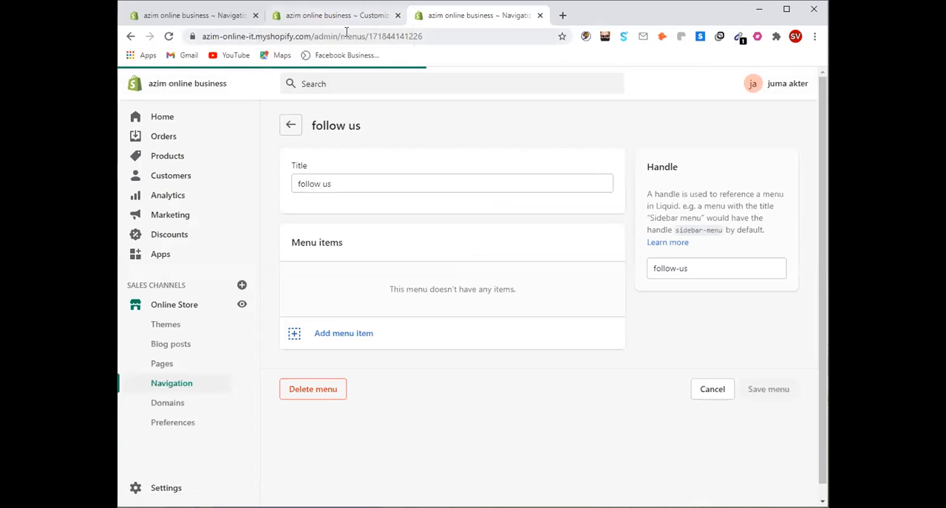
Return to the theme editor, leave the menu selection without choosing a menu, and go back to the footer's content list
left_click(192, 24)
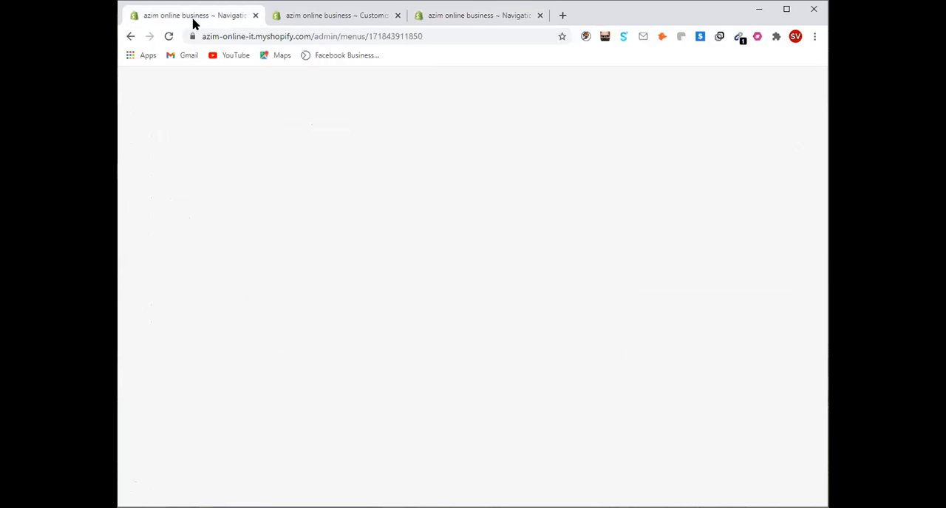
left_click(370, 15)
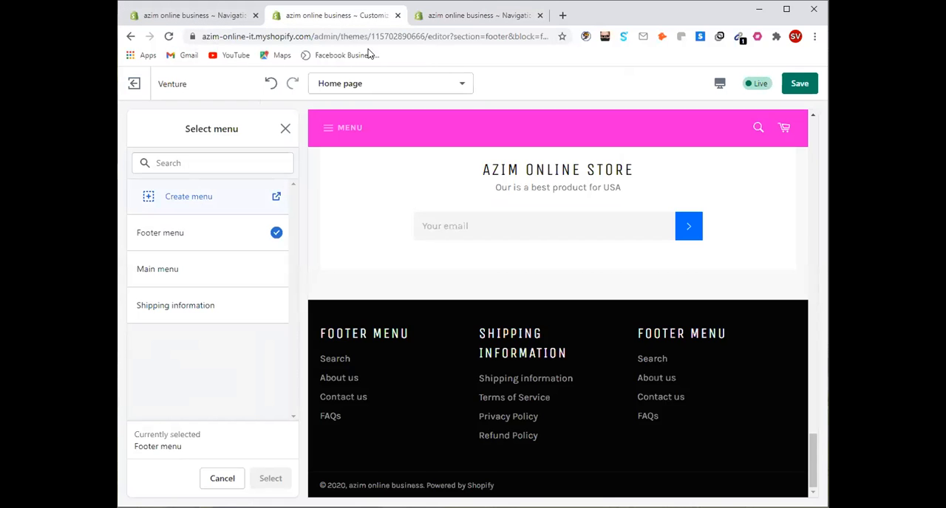
left_click(284, 129)
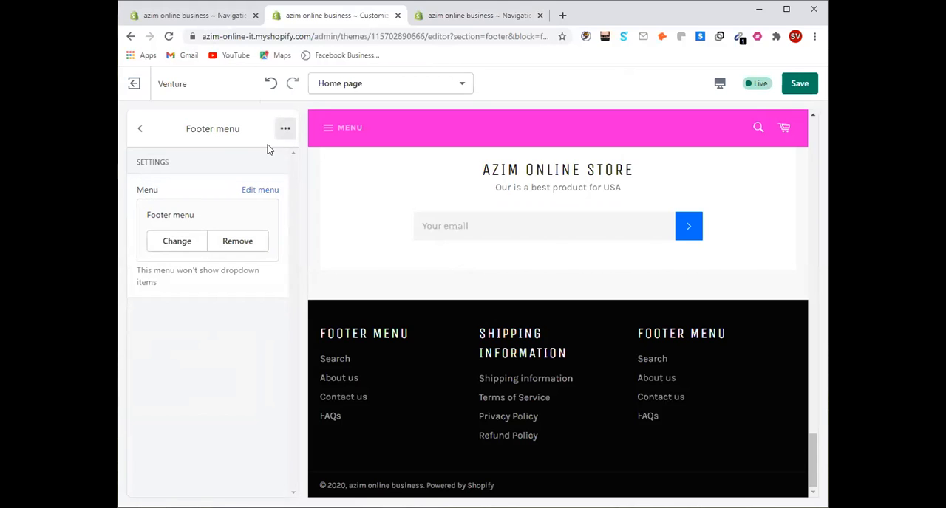
left_click(137, 130)
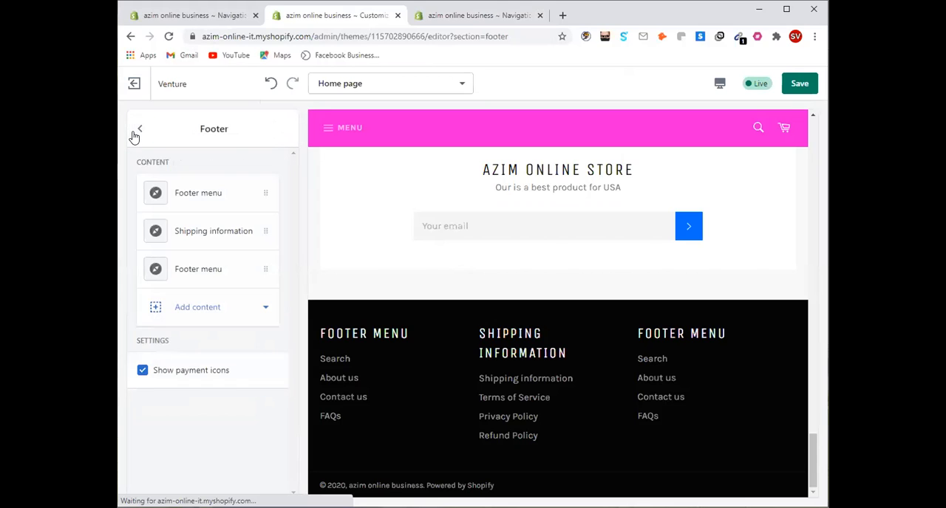
Remove the assigned Footer menu from the footer's third content block and open the list of selectable menus
left_click(217, 271)
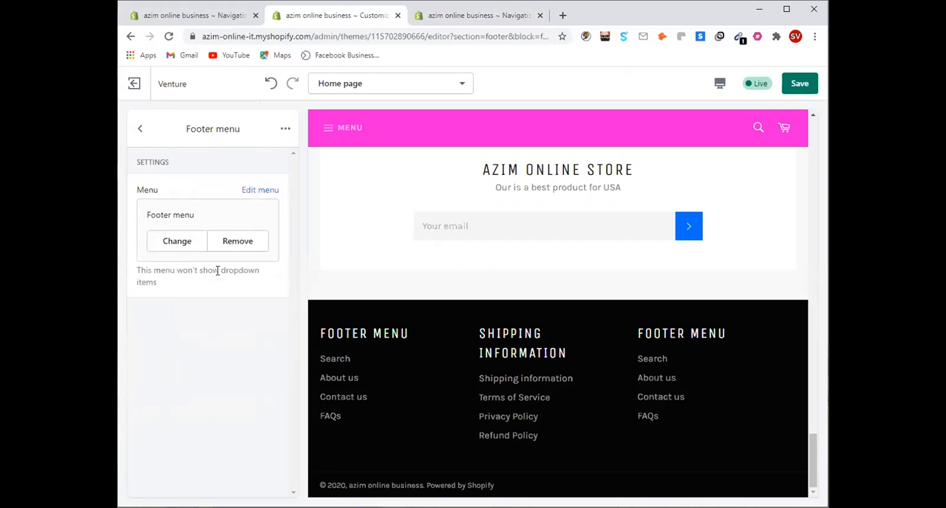
left_click(229, 246)
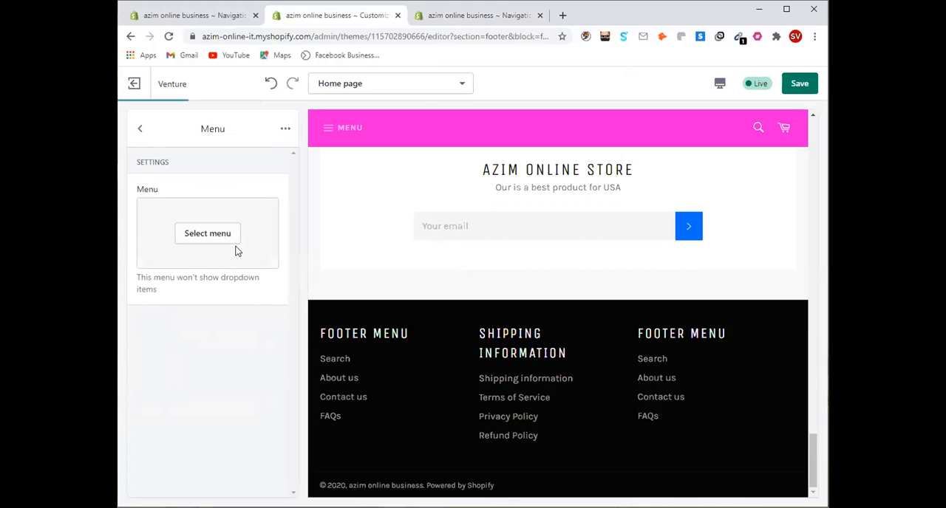
left_click(212, 241)
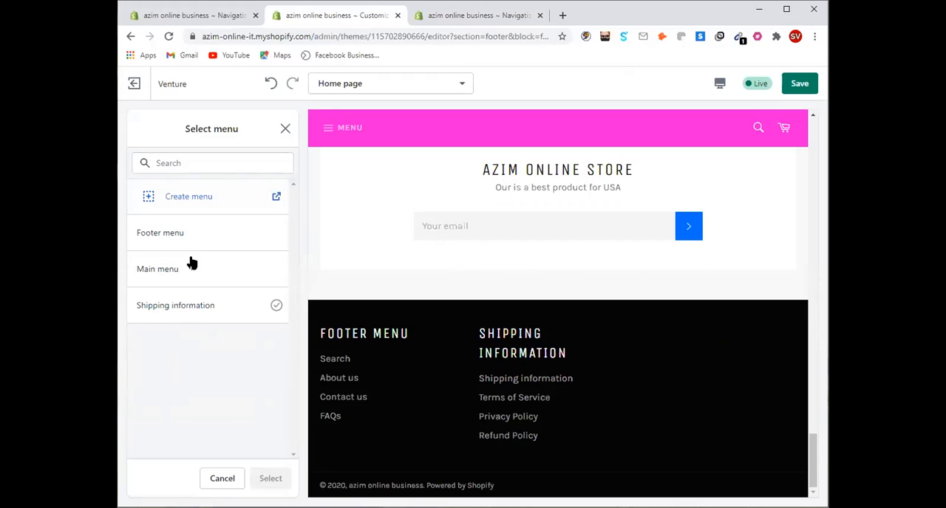
left_click(272, 199)
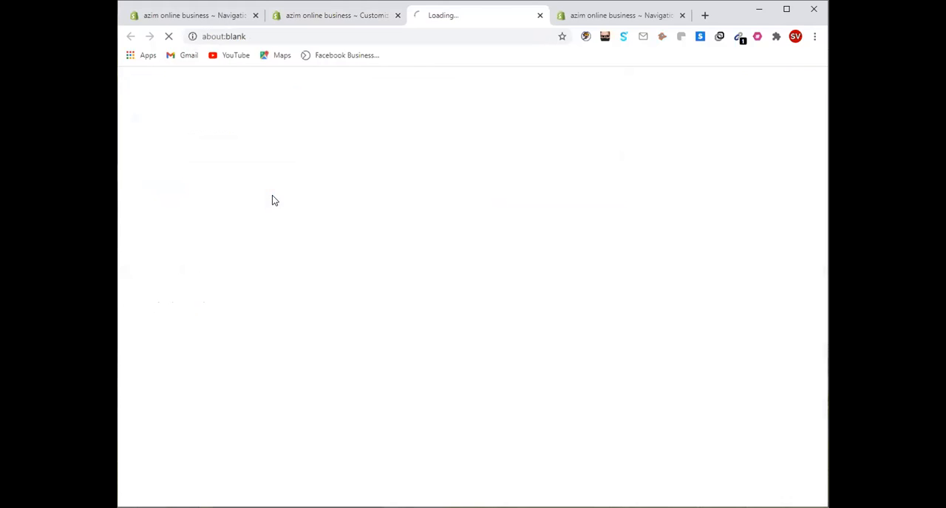
left_click(539, 15)
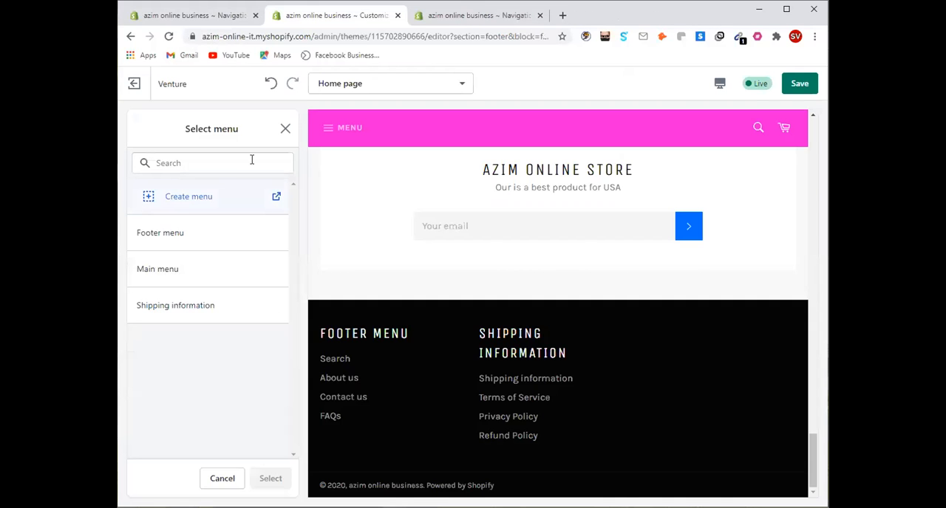
Search the menus for "follow us", assign that menu to the block and return to the footer's content list
left_click(191, 164)
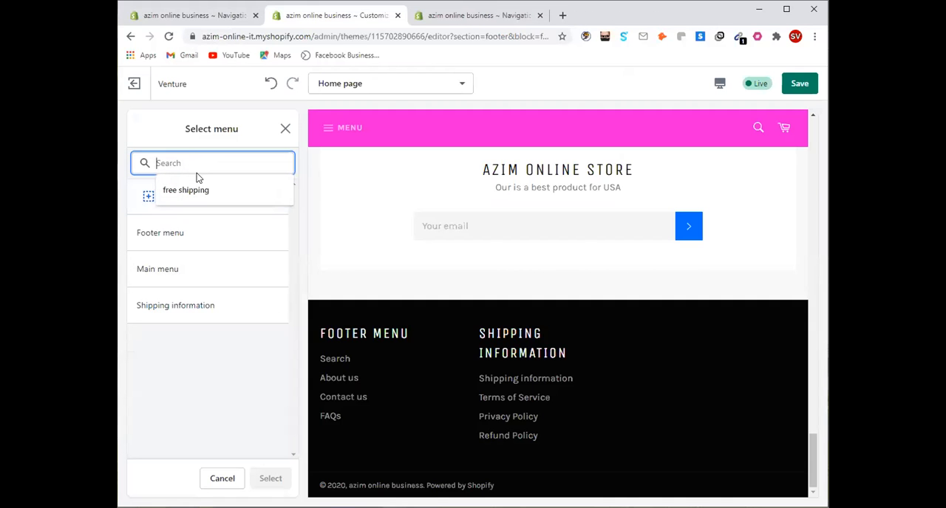
type("follopw")
key("BackSpace")
key("BackSpace")
type("w")
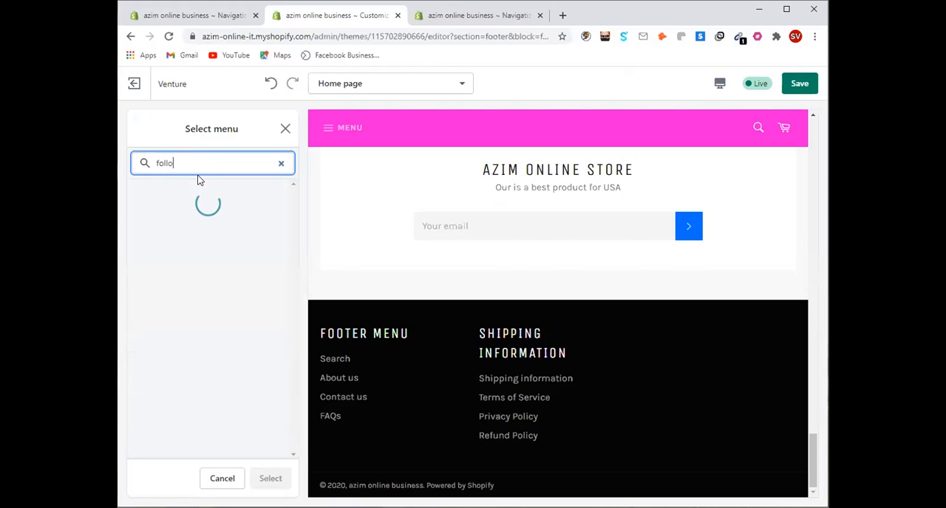
type(" us")
left_click(164, 241)
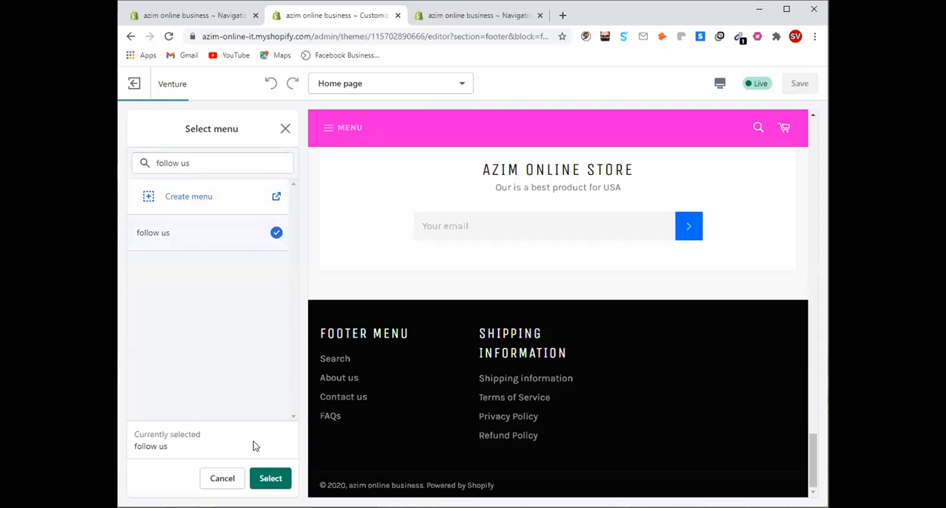
left_click(271, 479)
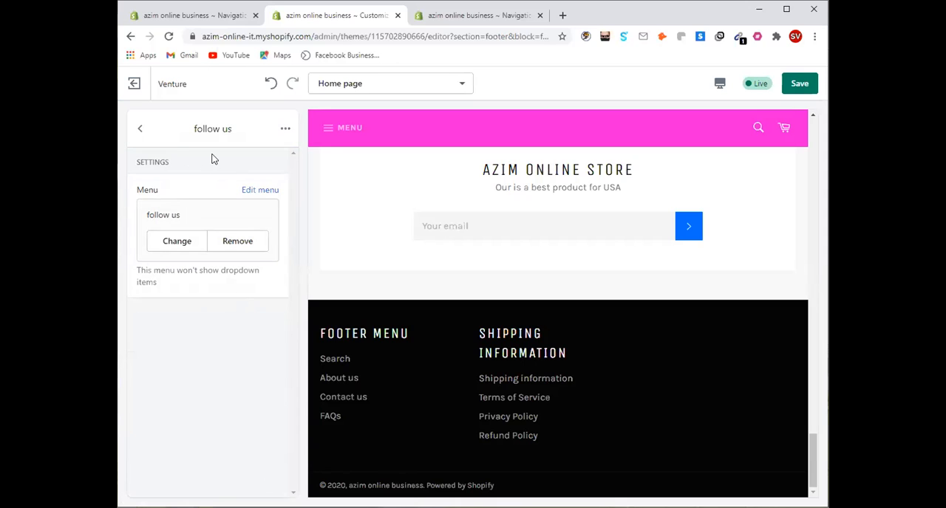
left_click(142, 130)
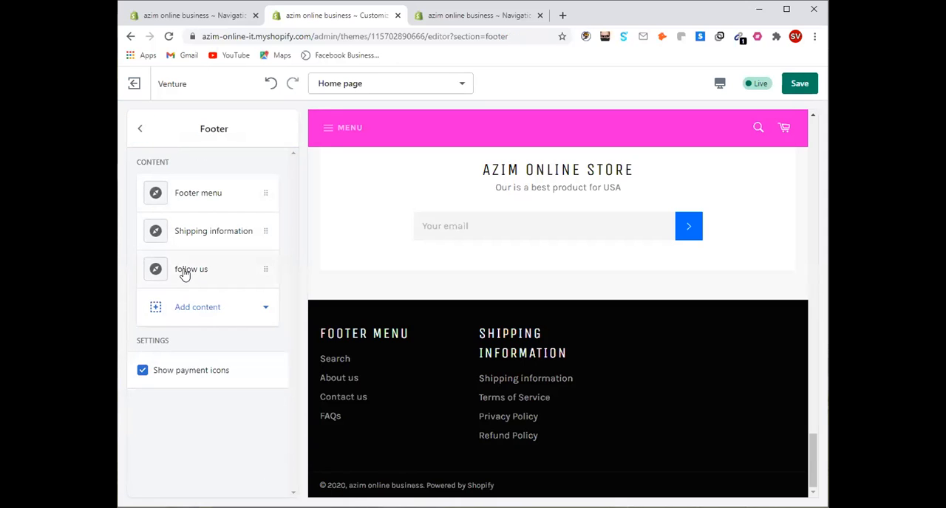
Check the follow us block's settings and its menu choices, keeping the selection, and return to the footer's content list
left_click(185, 269)
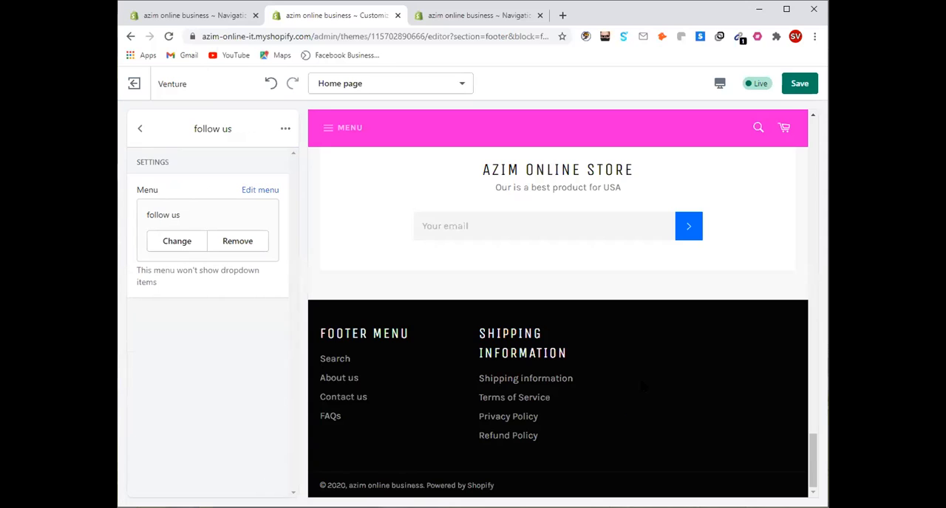
left_click(141, 131)
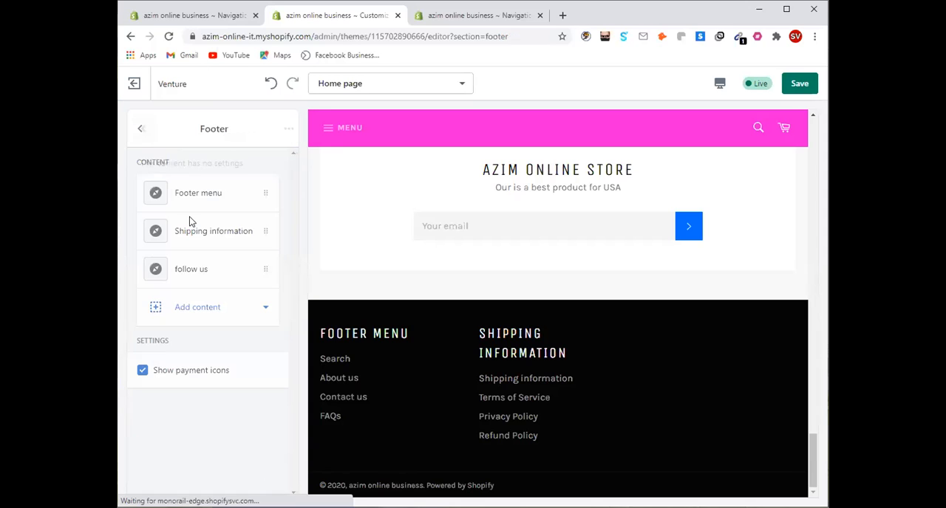
left_click(170, 272)
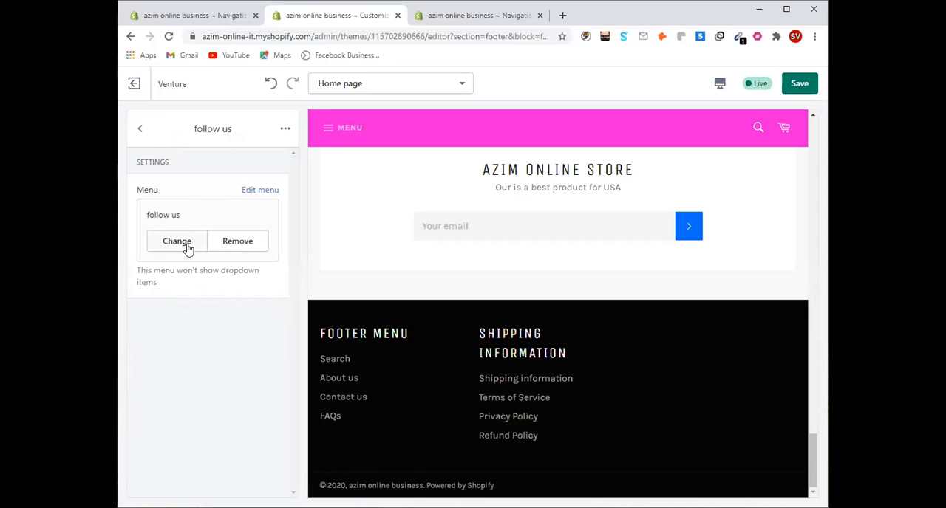
left_click(176, 241)
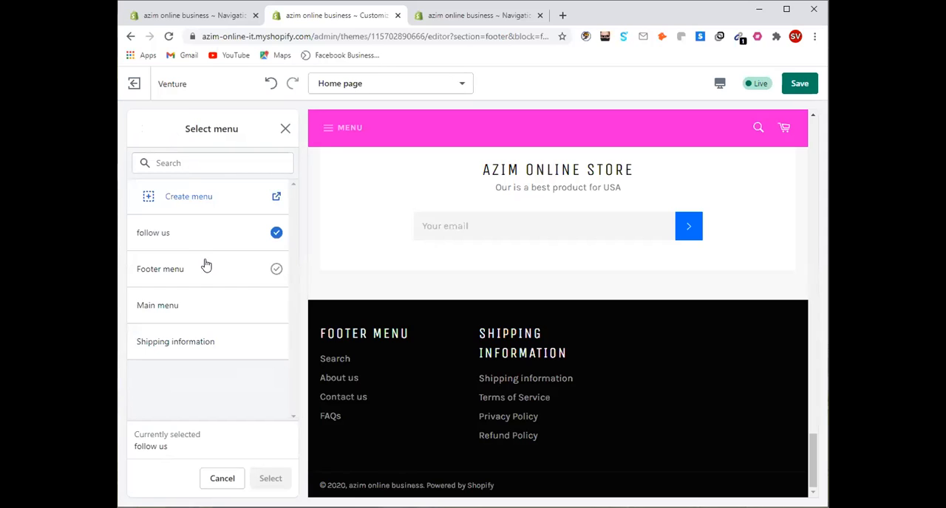
left_click(285, 128)
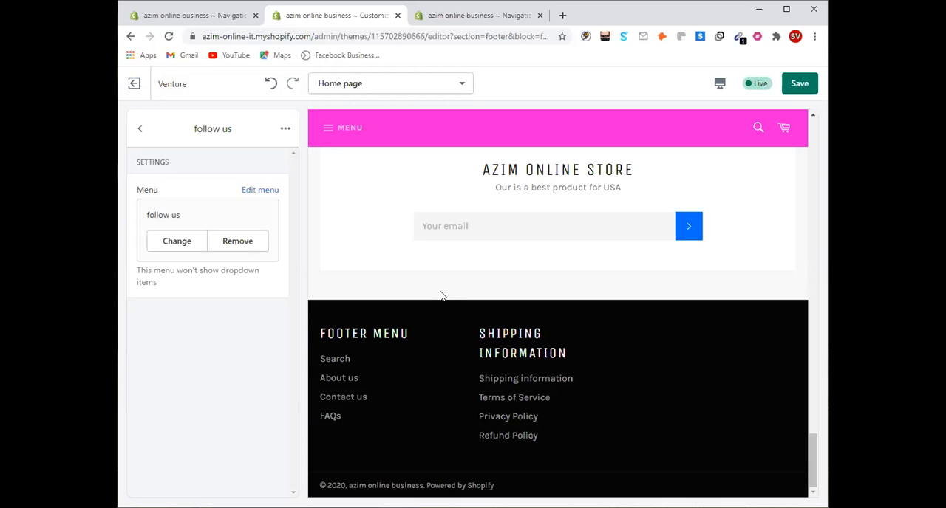
left_click(141, 130)
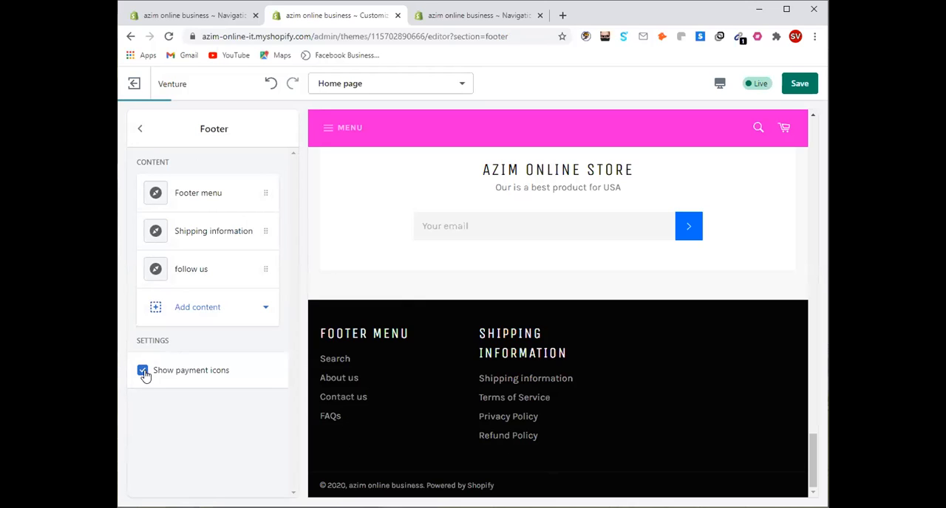
Maximize the browser window and check the footer's menu columns in the home page preview
left_click(787, 10)
scroll(732, 377, "up", 5)
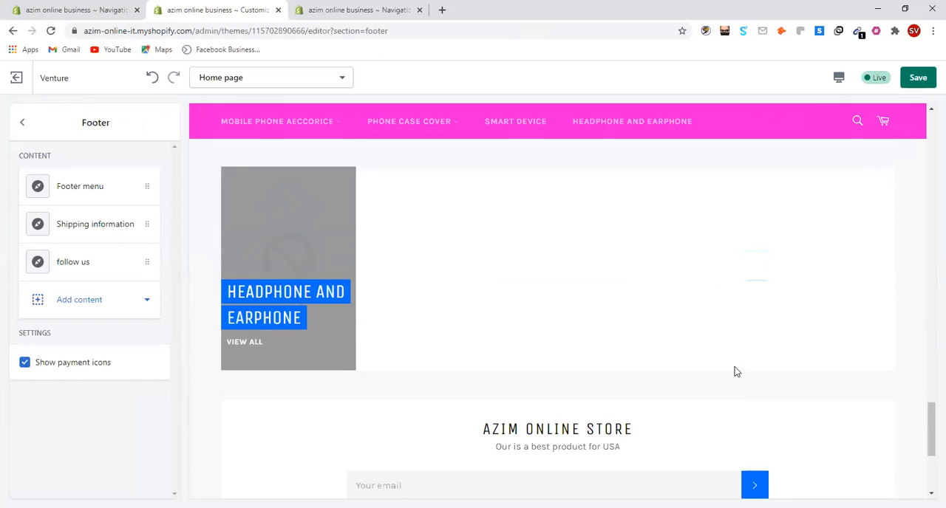
scroll(735, 377, "down", 4)
scroll(737, 380, "up", 5)
scroll(741, 382, "down", 4)
scroll(741, 378, "down", 5)
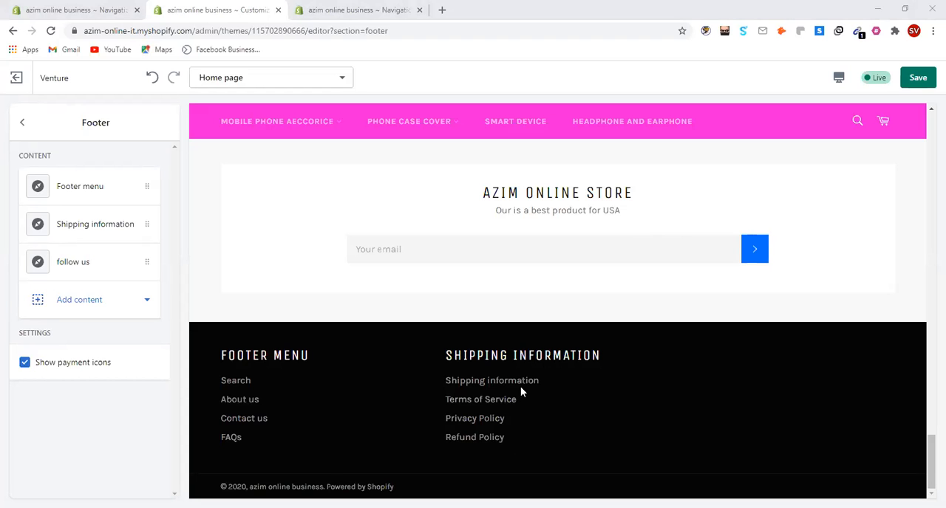
Review the home page preview from the headphone slideshow through the collection and shipping sections down to the footer
scroll(541, 377, "up", 10)
scroll(542, 382, "up", 10)
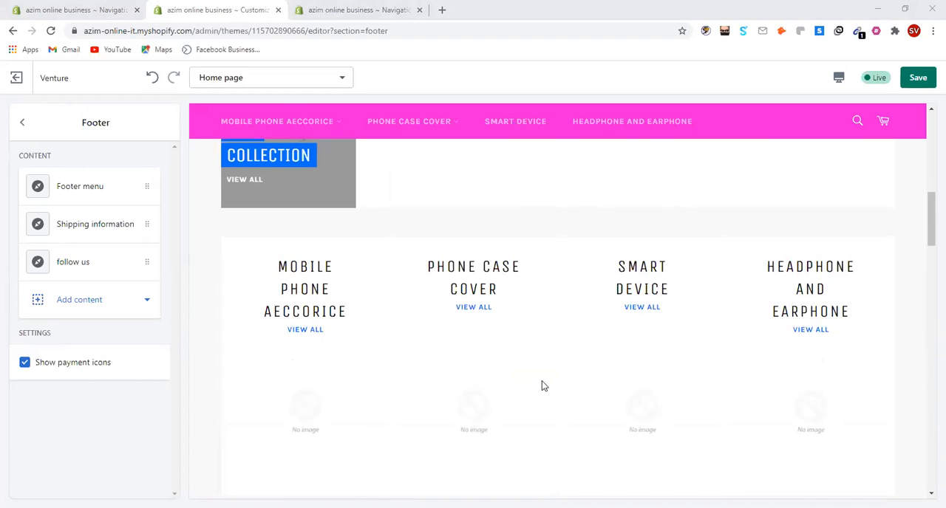
scroll(372, 324, "down", 10)
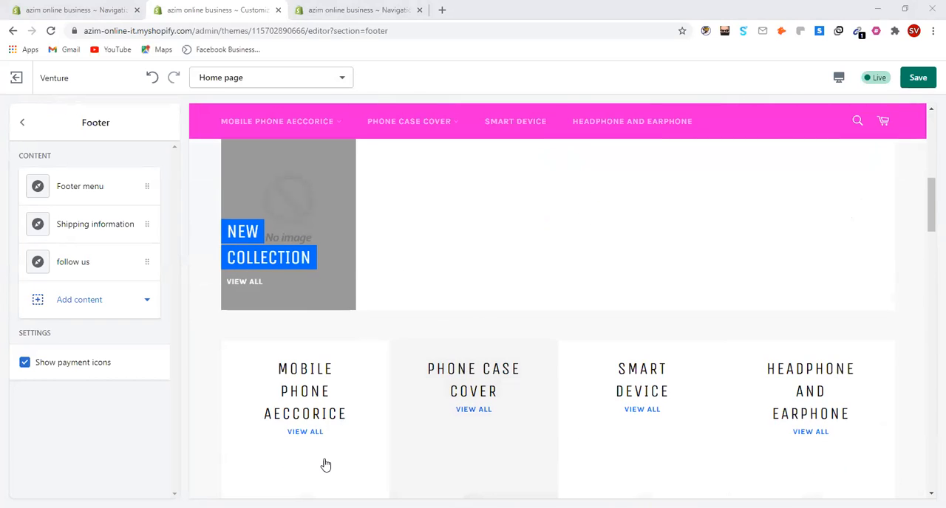
scroll(325, 464, "down", 10)
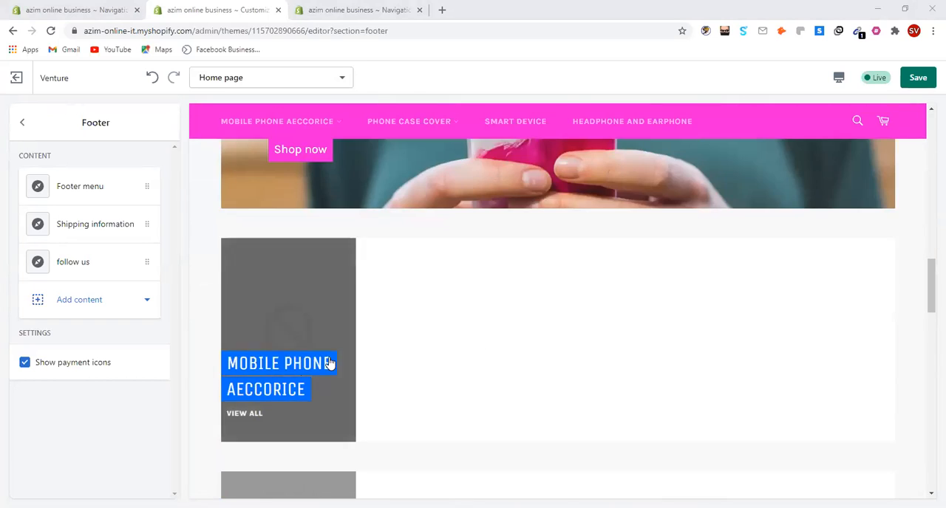
scroll(333, 352, "down", 3)
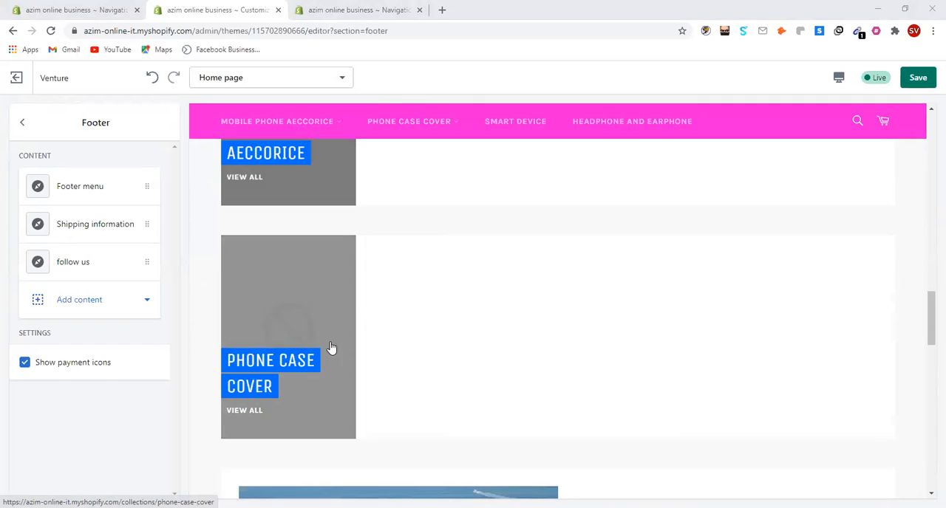
scroll(363, 255, "down", 10)
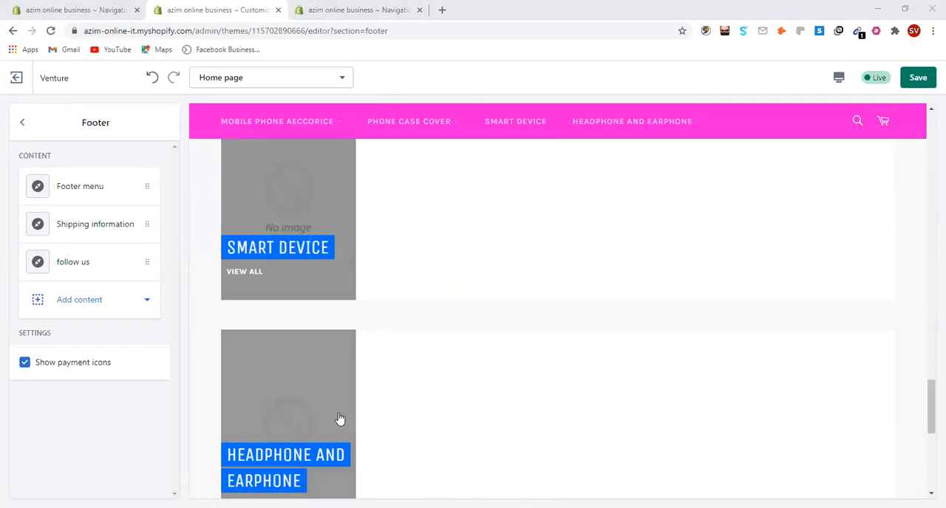
scroll(361, 431, "up", 15)
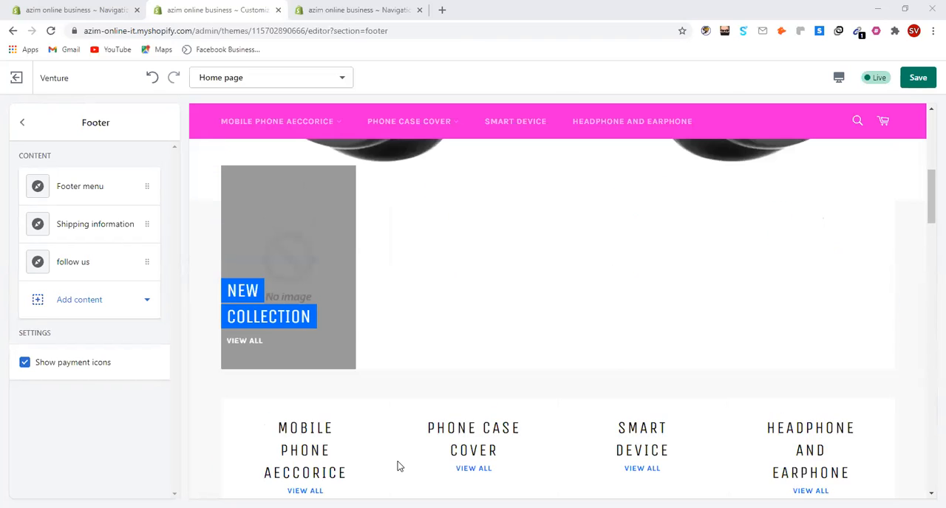
scroll(311, 369, "down", 2)
scroll(665, 362, "down", 3)
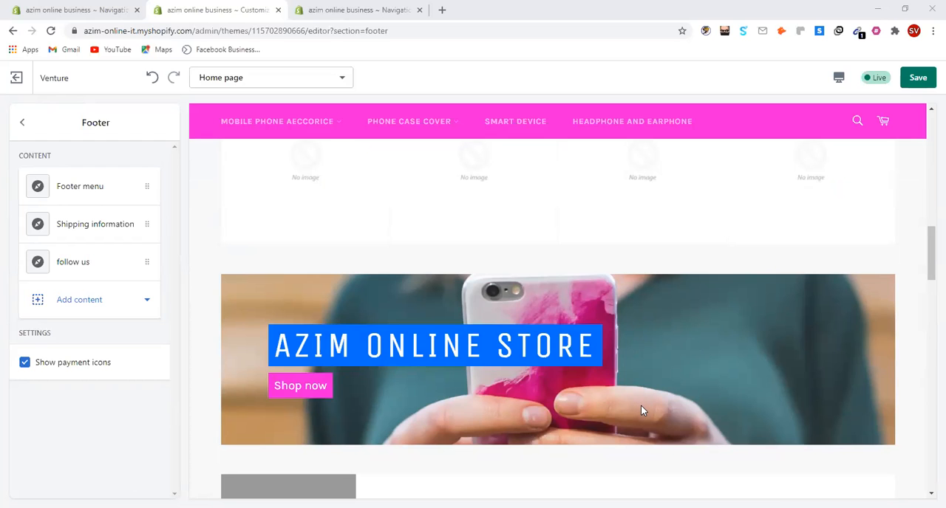
scroll(649, 357, "up", 6)
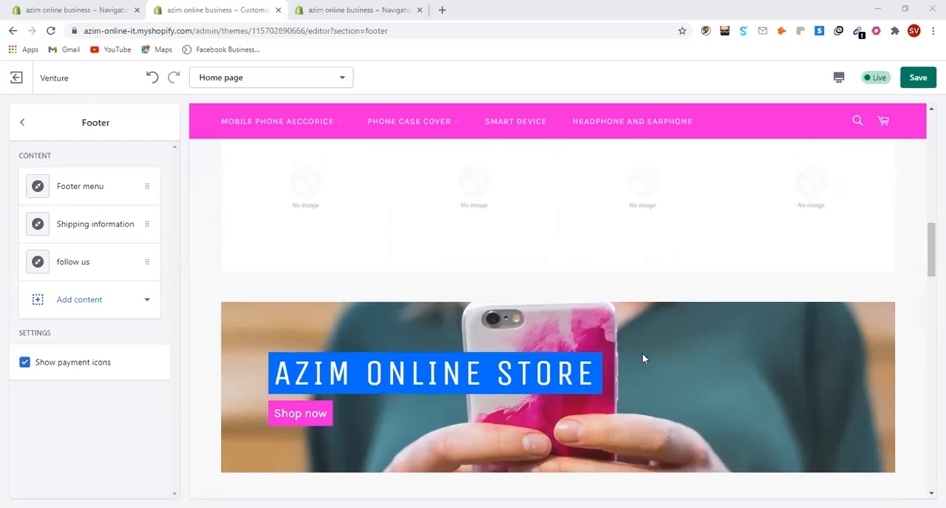
scroll(444, 327, "up", 3)
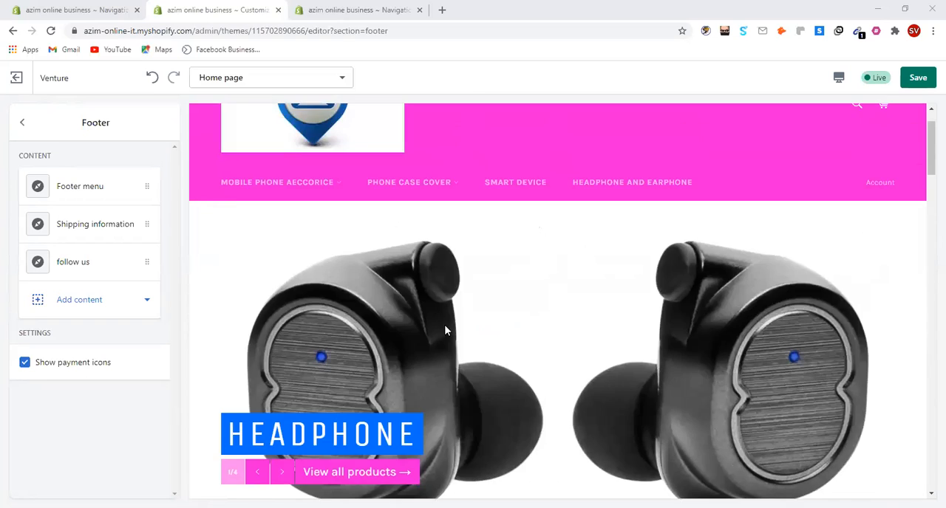
scroll(350, 360, "down", 8)
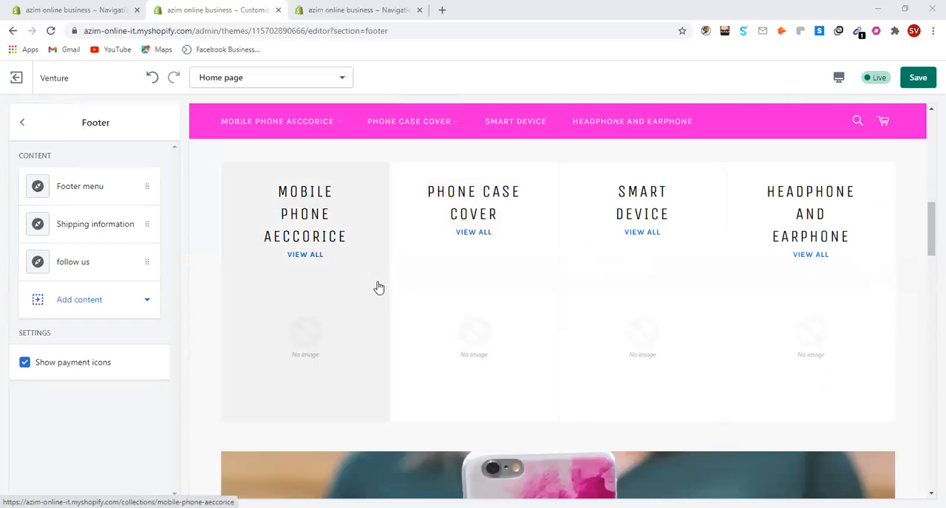
scroll(600, 329, "down", 3)
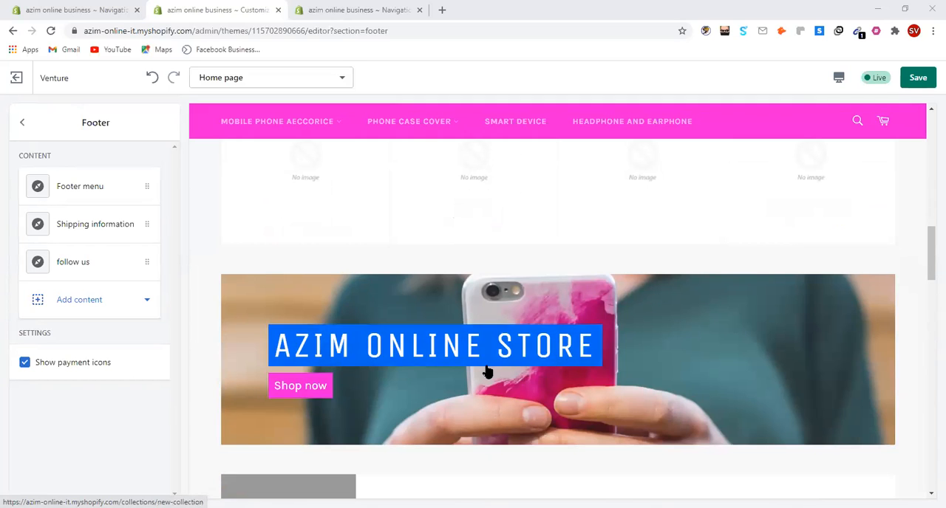
scroll(578, 342, "down", 3)
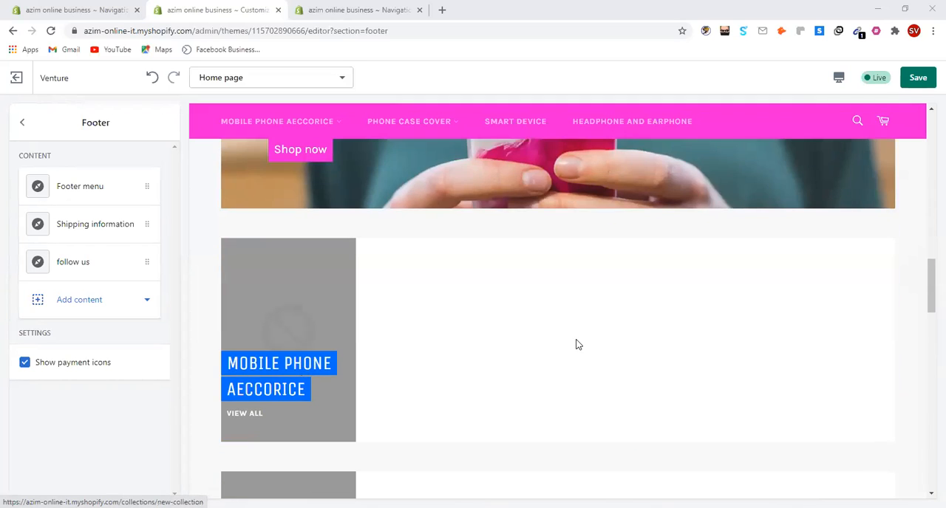
scroll(581, 349, "down", 3)
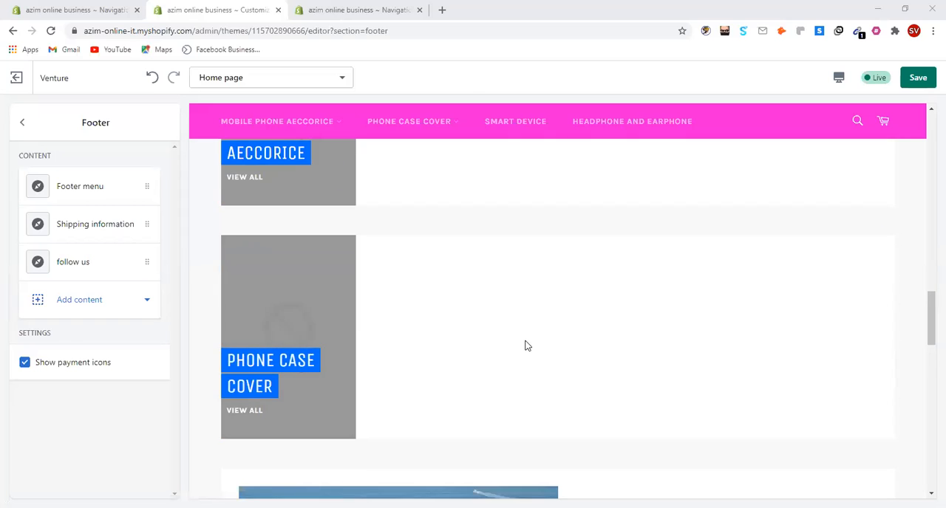
scroll(526, 345, "down", 2)
scroll(598, 392, "down", 3)
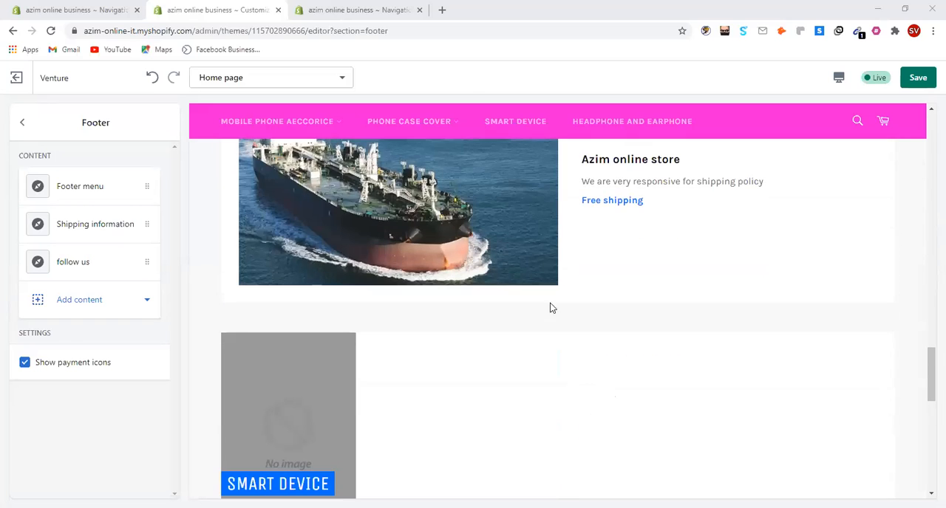
scroll(517, 325, "down", 3)
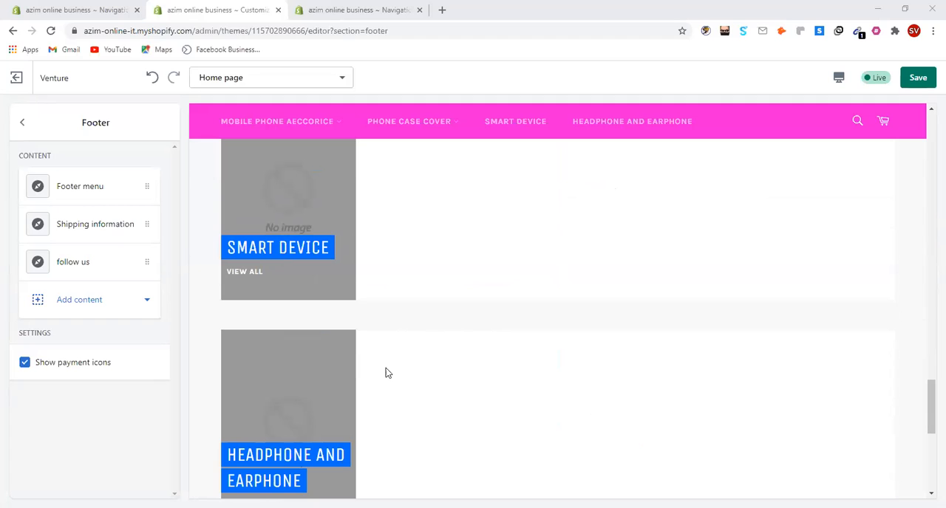
scroll(349, 359, "down", 5)
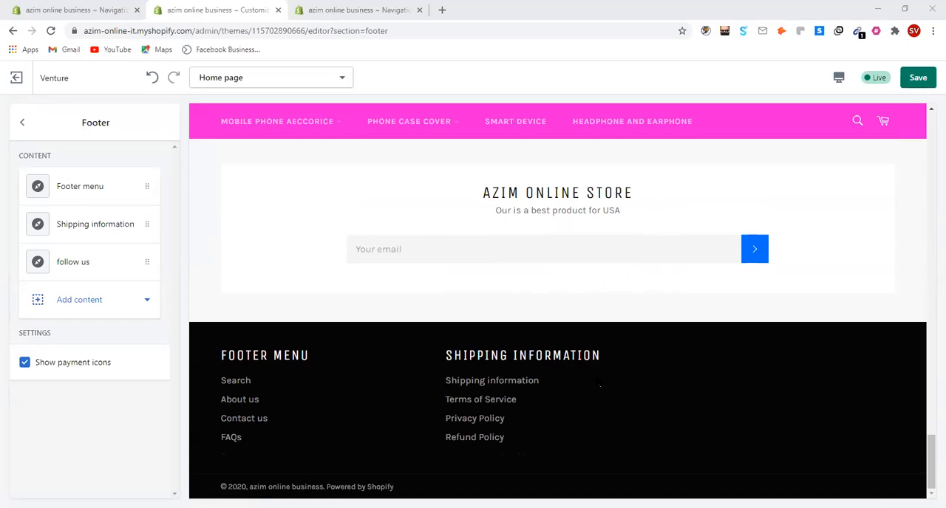
scroll(603, 378, "up", 3)
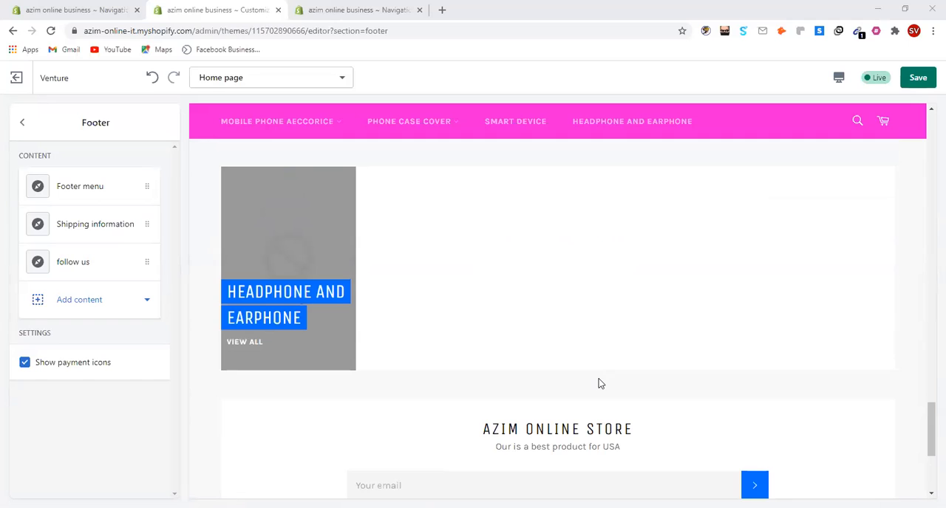
Examine the home page preview from the collection sections back up to the four-collection row and the Azim Online Store banner
scroll(578, 390, "up", 3)
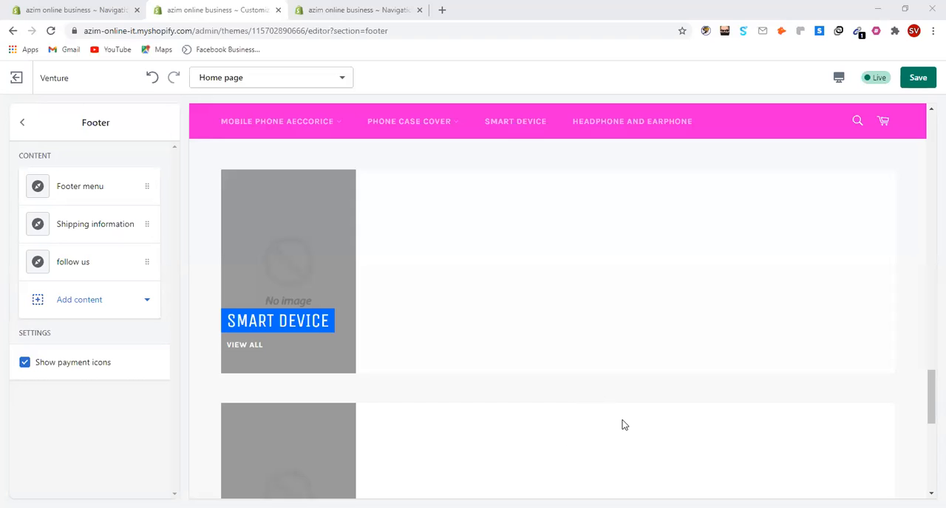
scroll(764, 378, "up", 8)
scroll(848, 421, "up", 8)
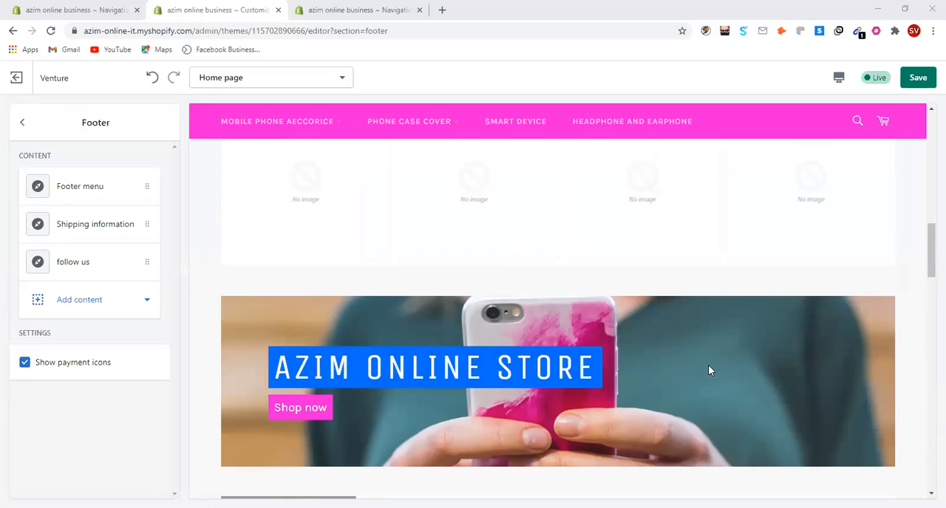
scroll(710, 371, "down", 5)
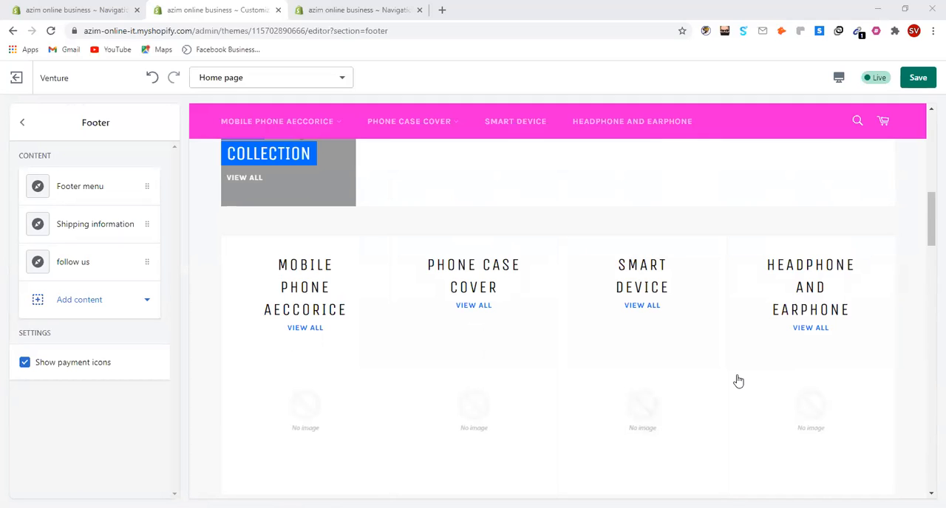
scroll(781, 382, "down", 3)
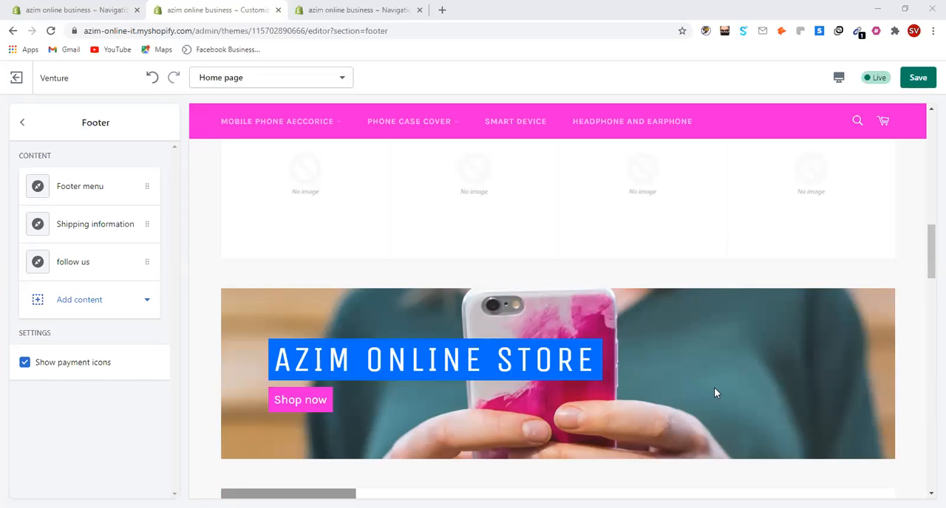
scroll(716, 392, "up", 1)
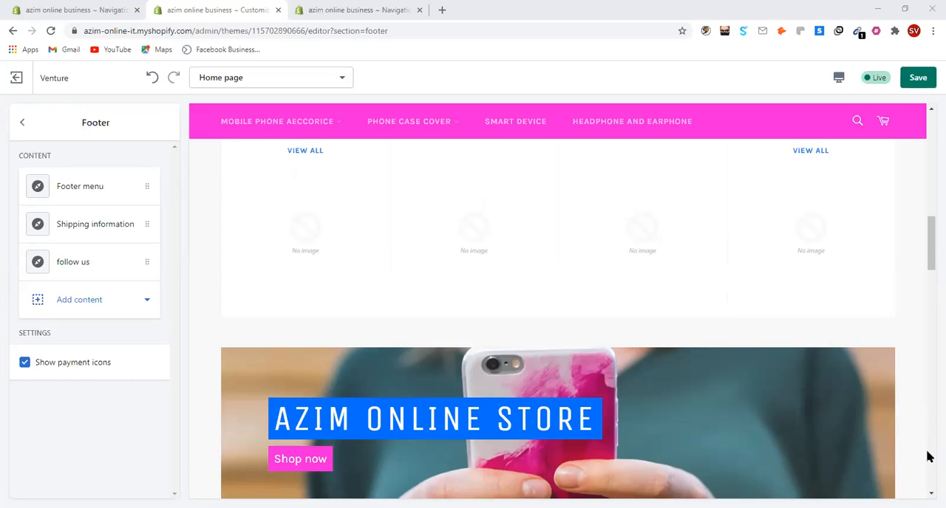
scroll(695, 412, "down", 2)
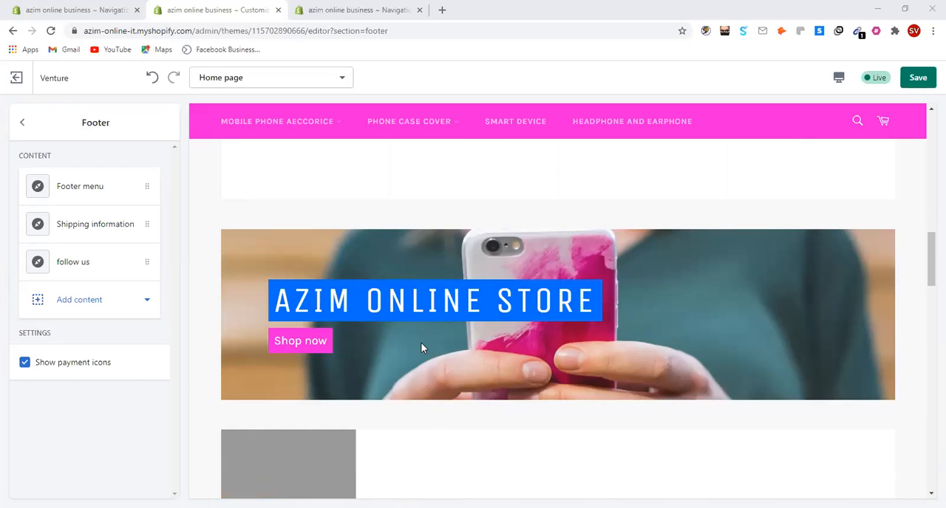
scroll(473, 384, "up", 3)
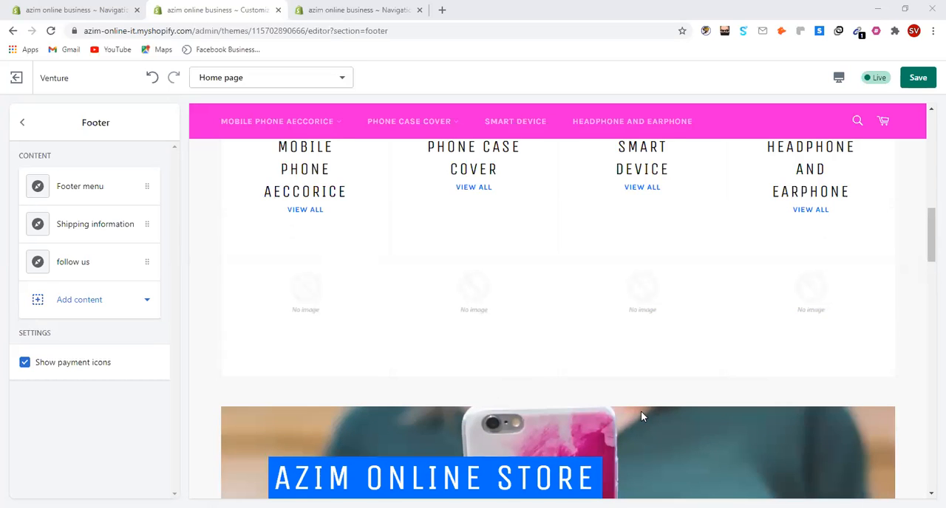
scroll(641, 417, "down", 2)
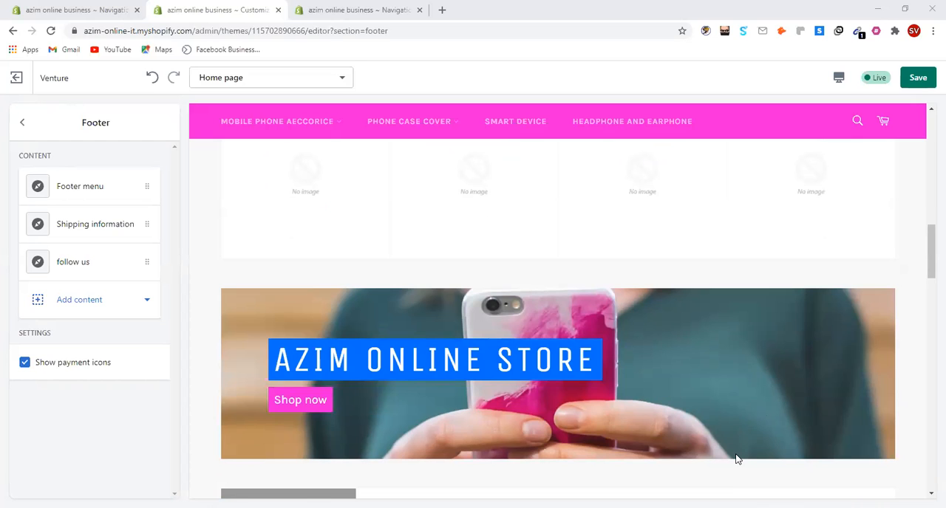
scroll(736, 460, "down", 2)
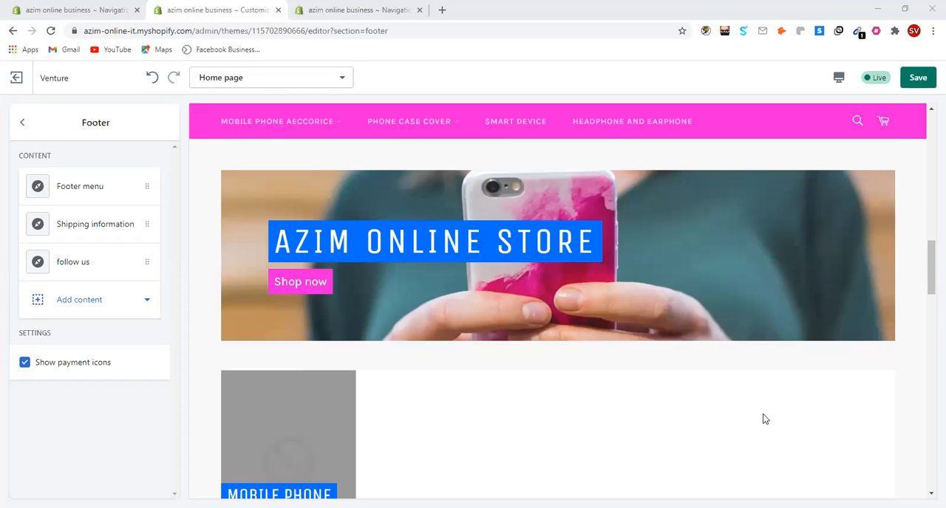
scroll(764, 419, "up", 2)
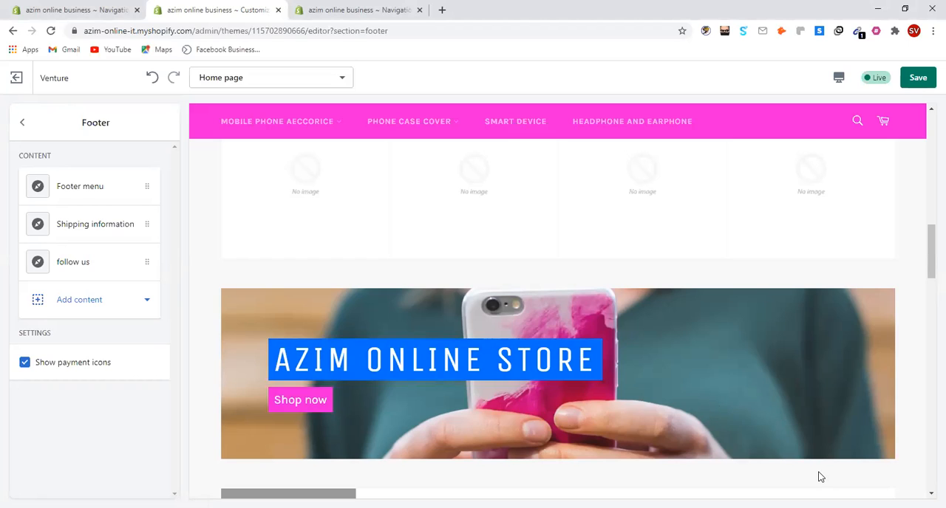
scroll(869, 441, "down", 1)
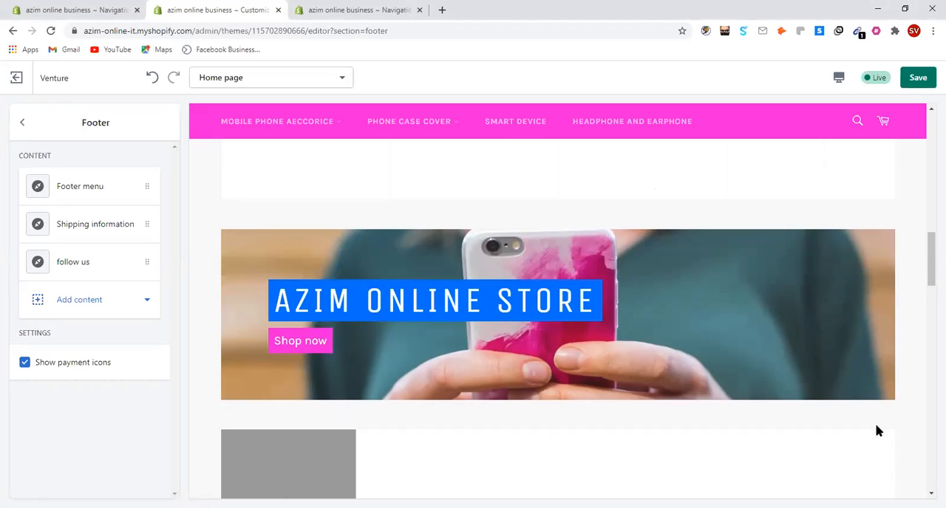